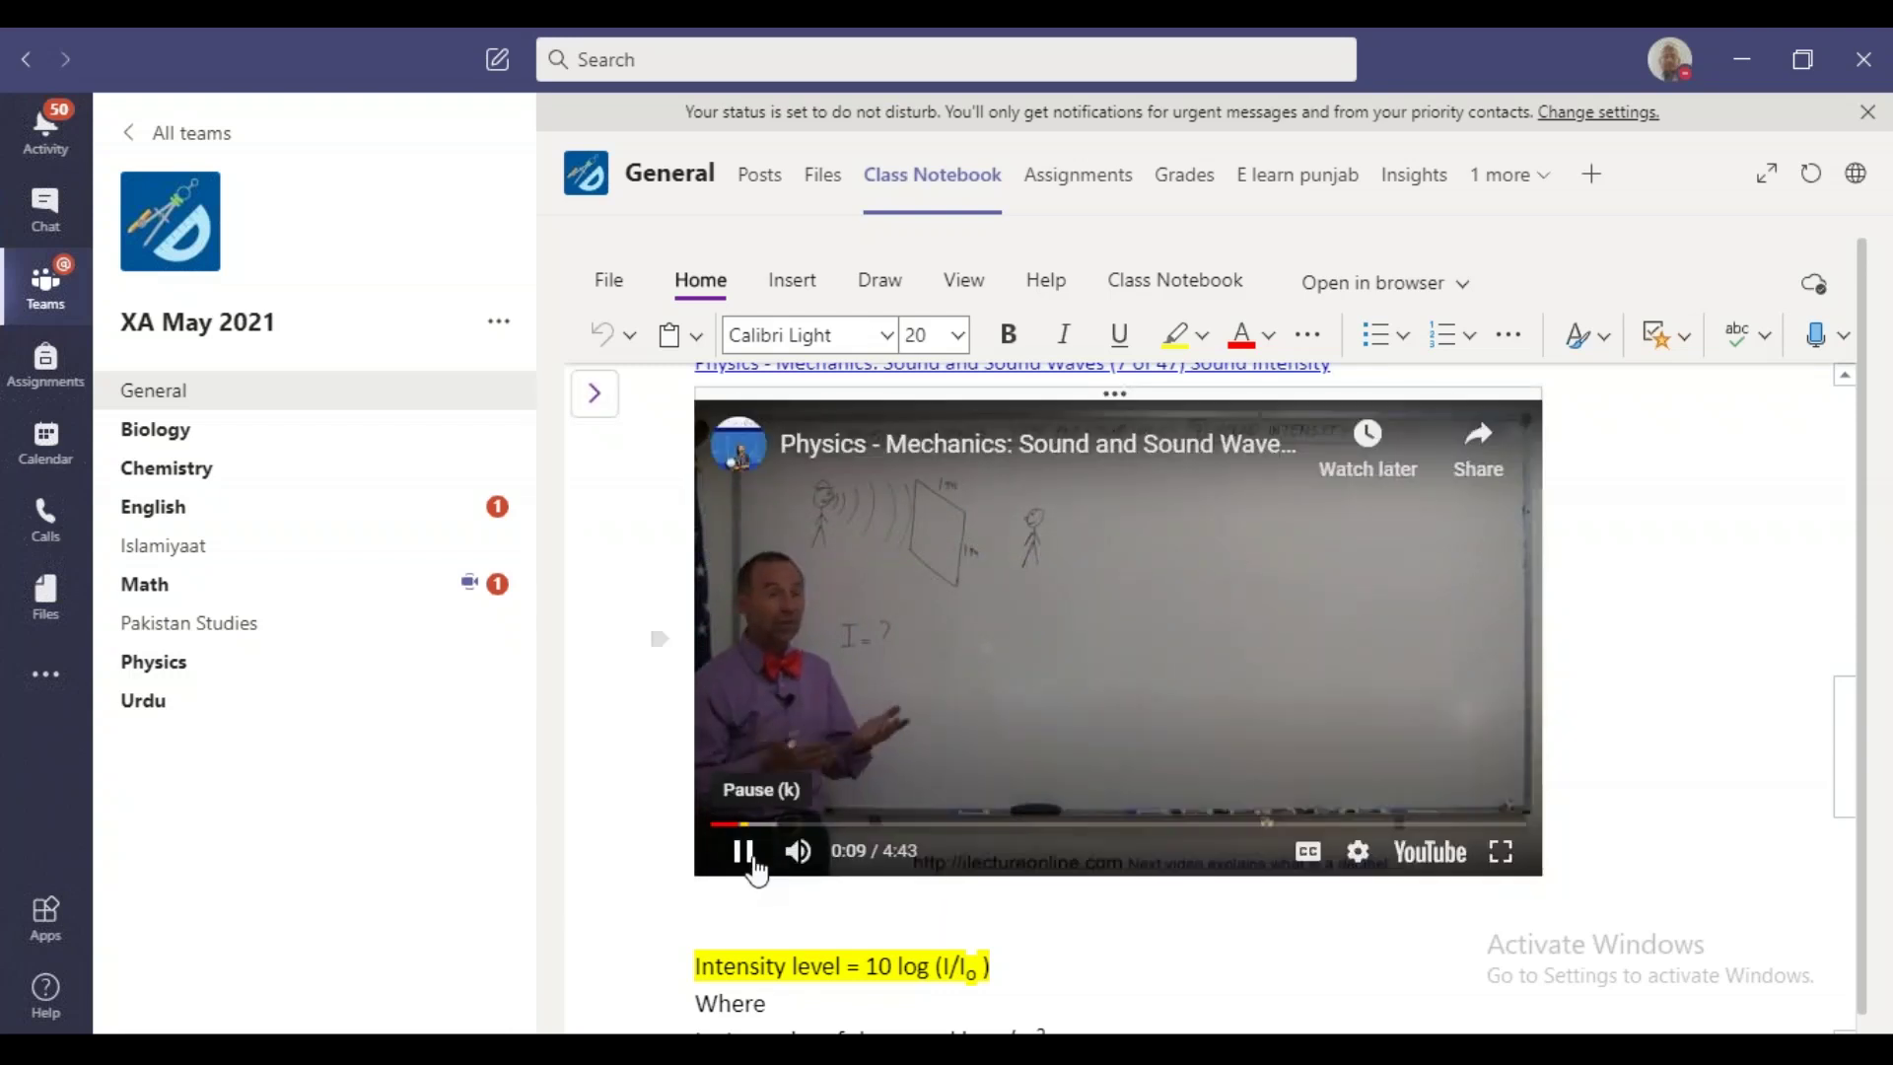
- Pause the embedded sound intensity video in the class notebook and dismiss its suggested videos
left_click(748, 864)
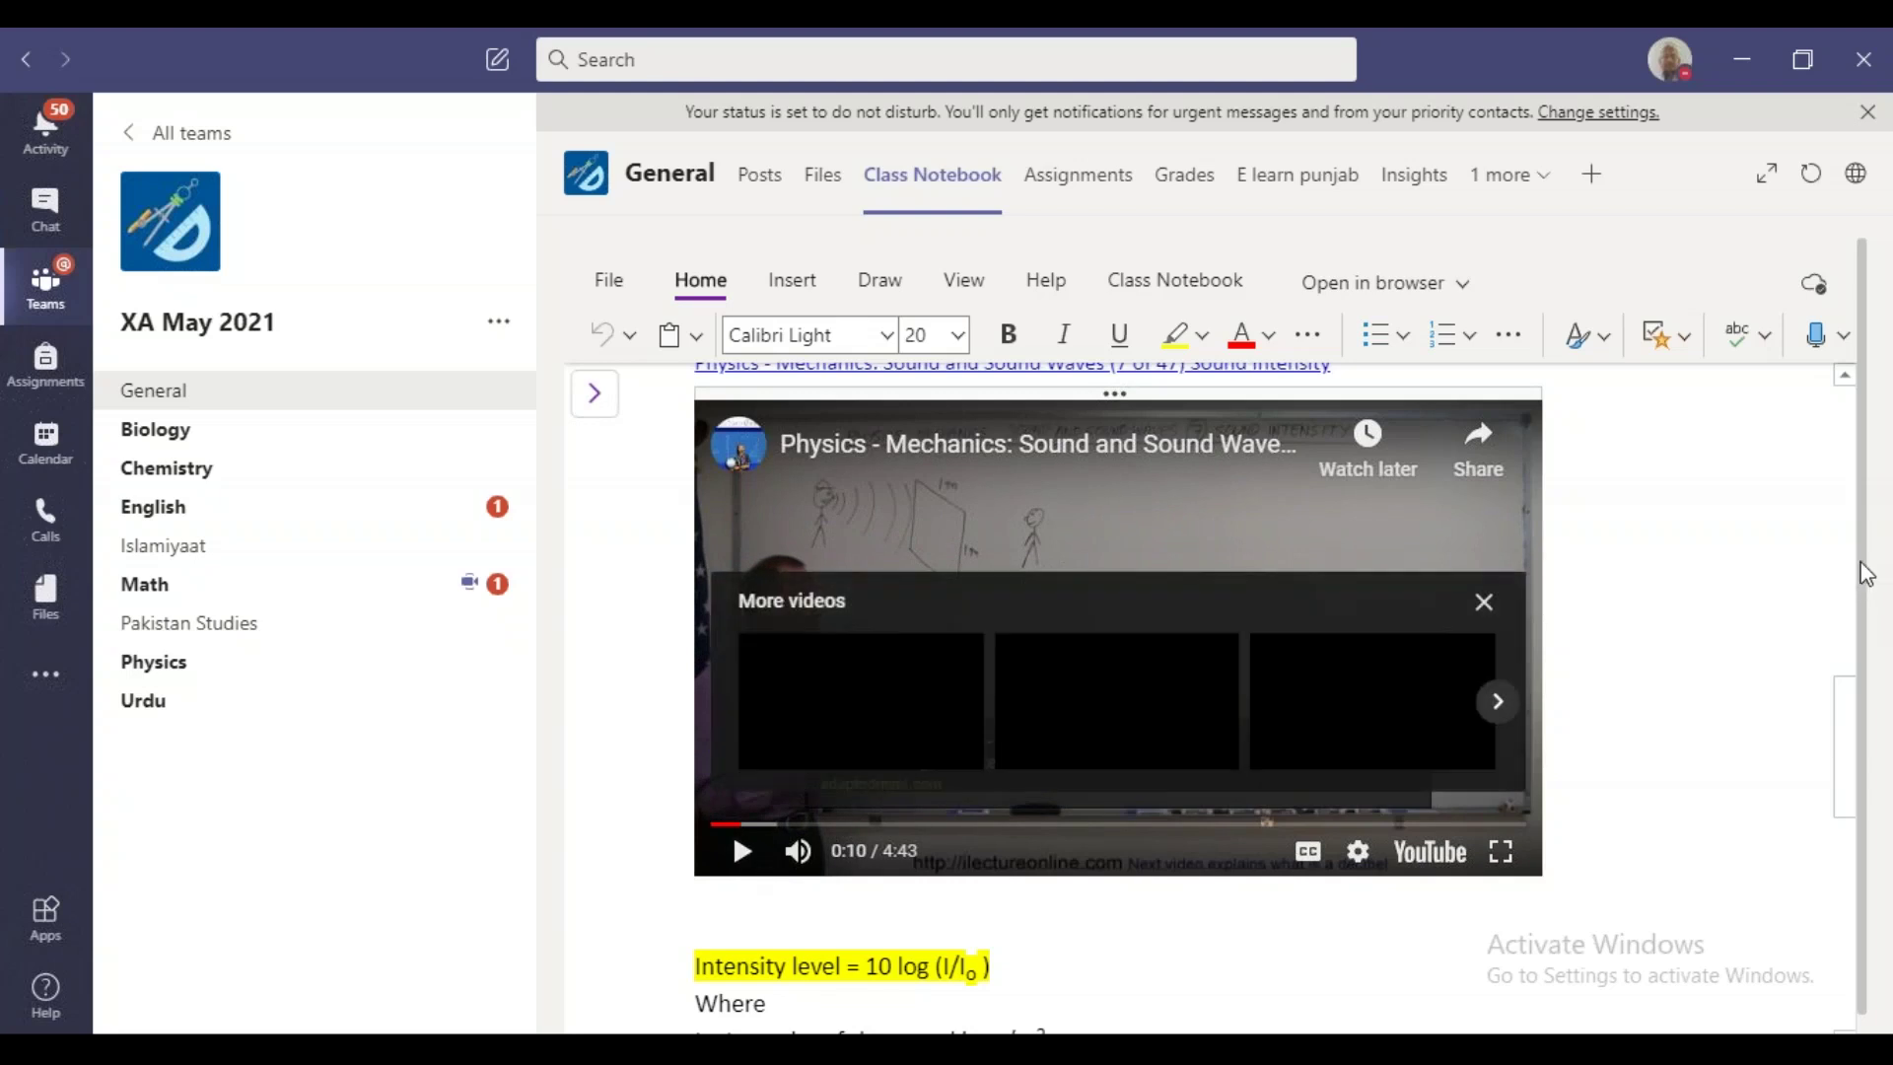
scroll(1867, 575, "down", 1)
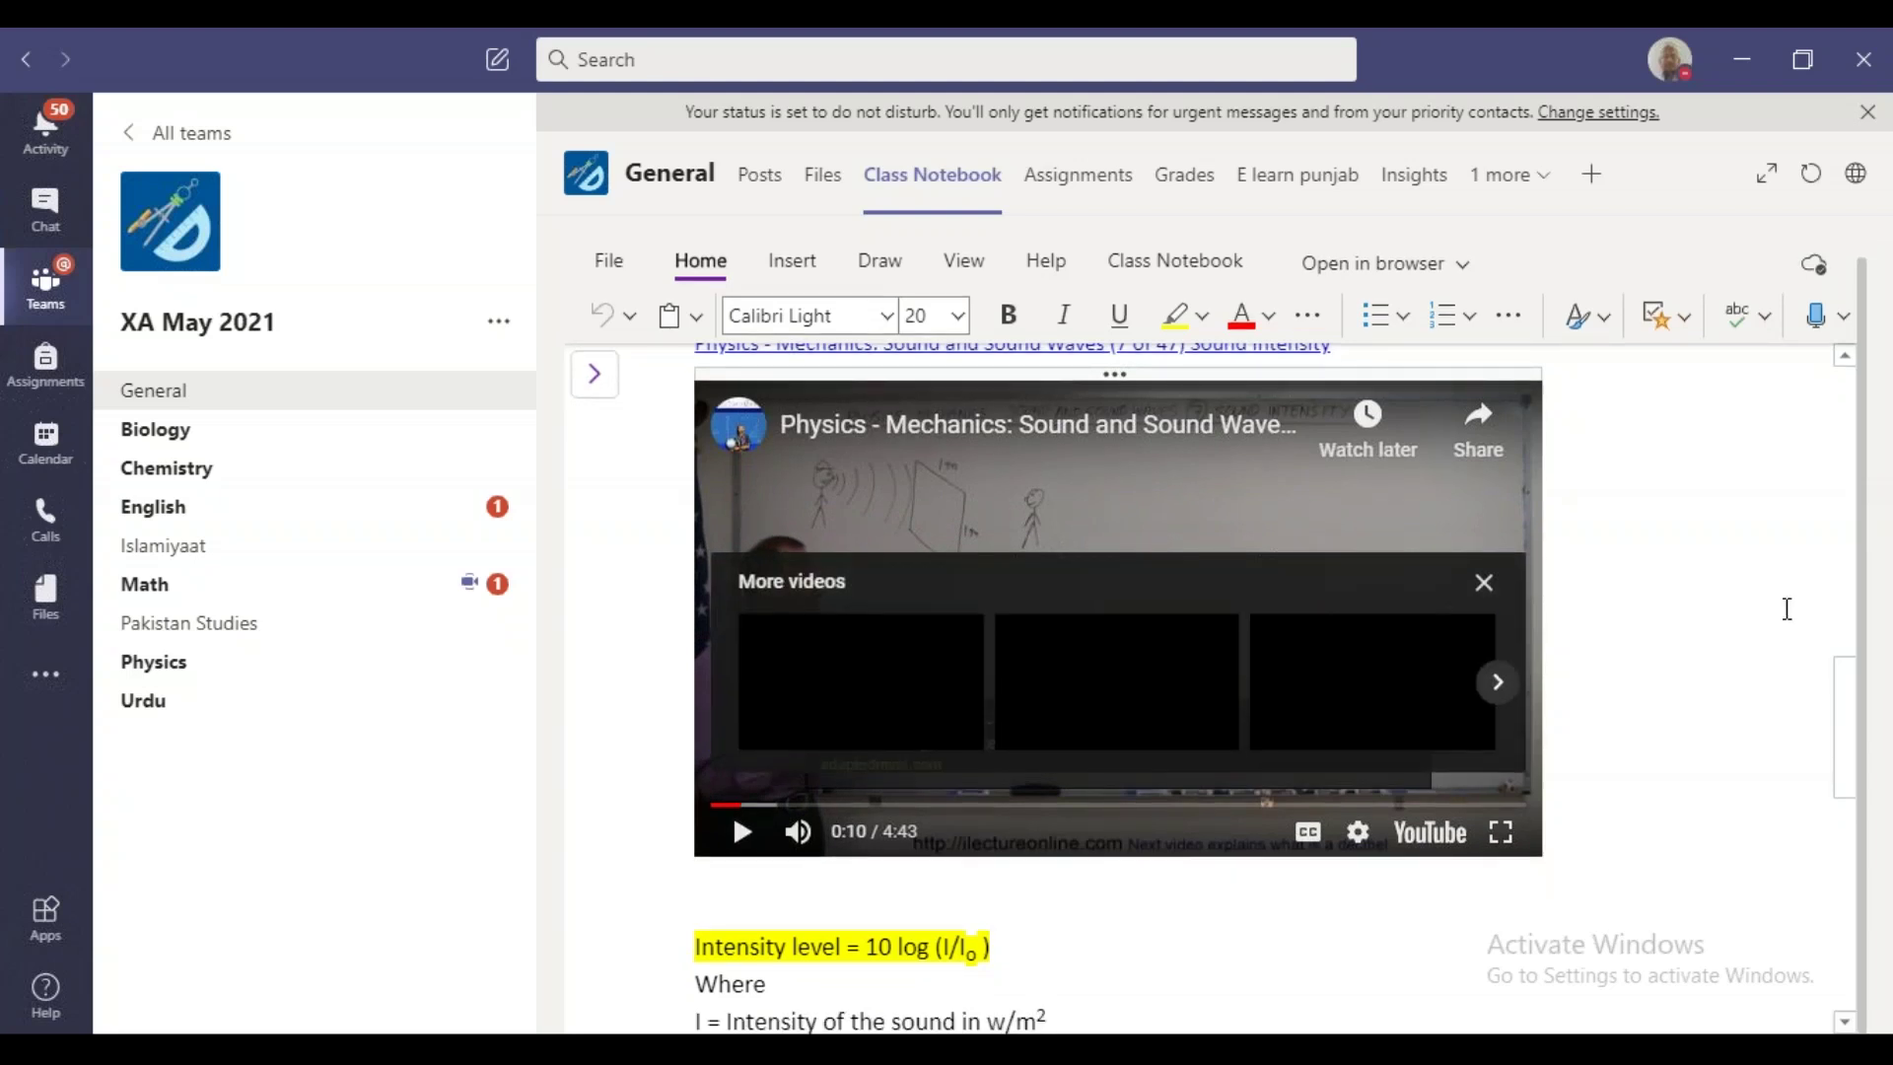
left_click(1484, 581)
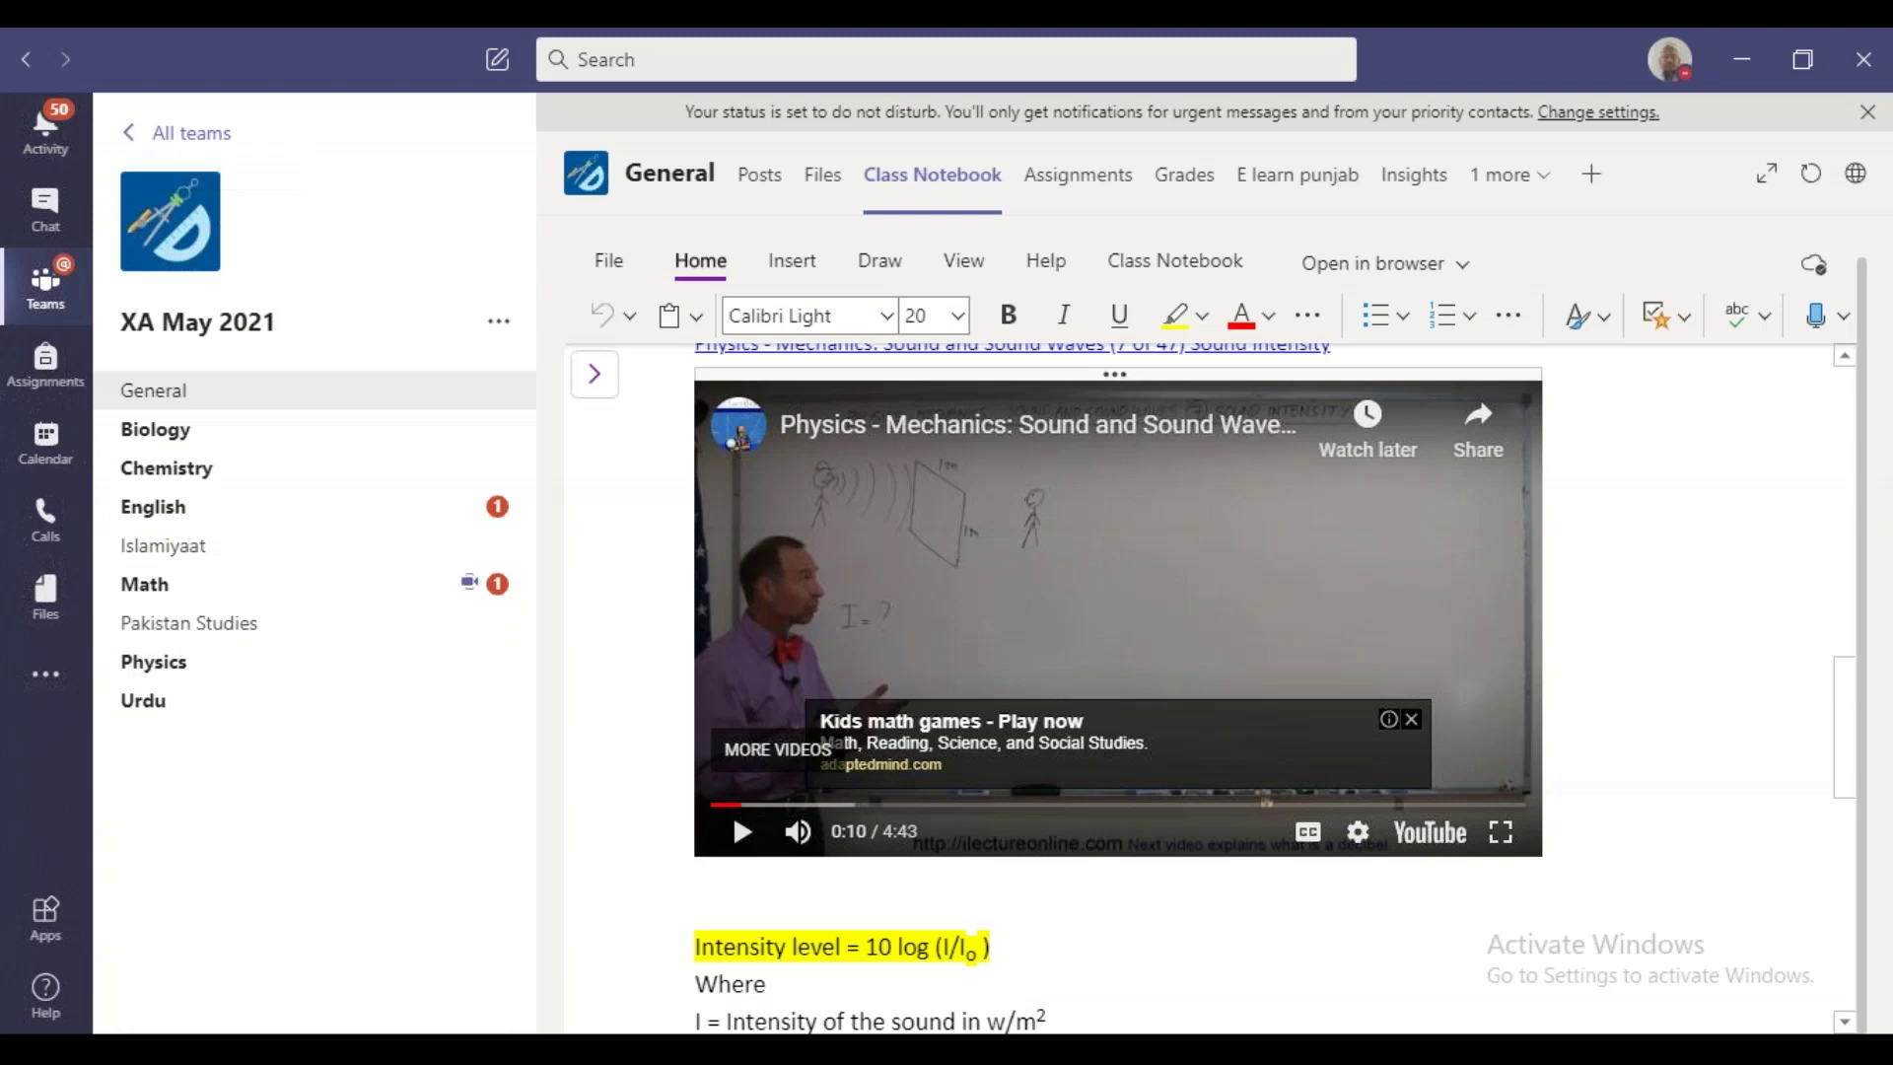
- Open the Diniyaat channel of the VIII 2020-21 team
left_click(132, 134)
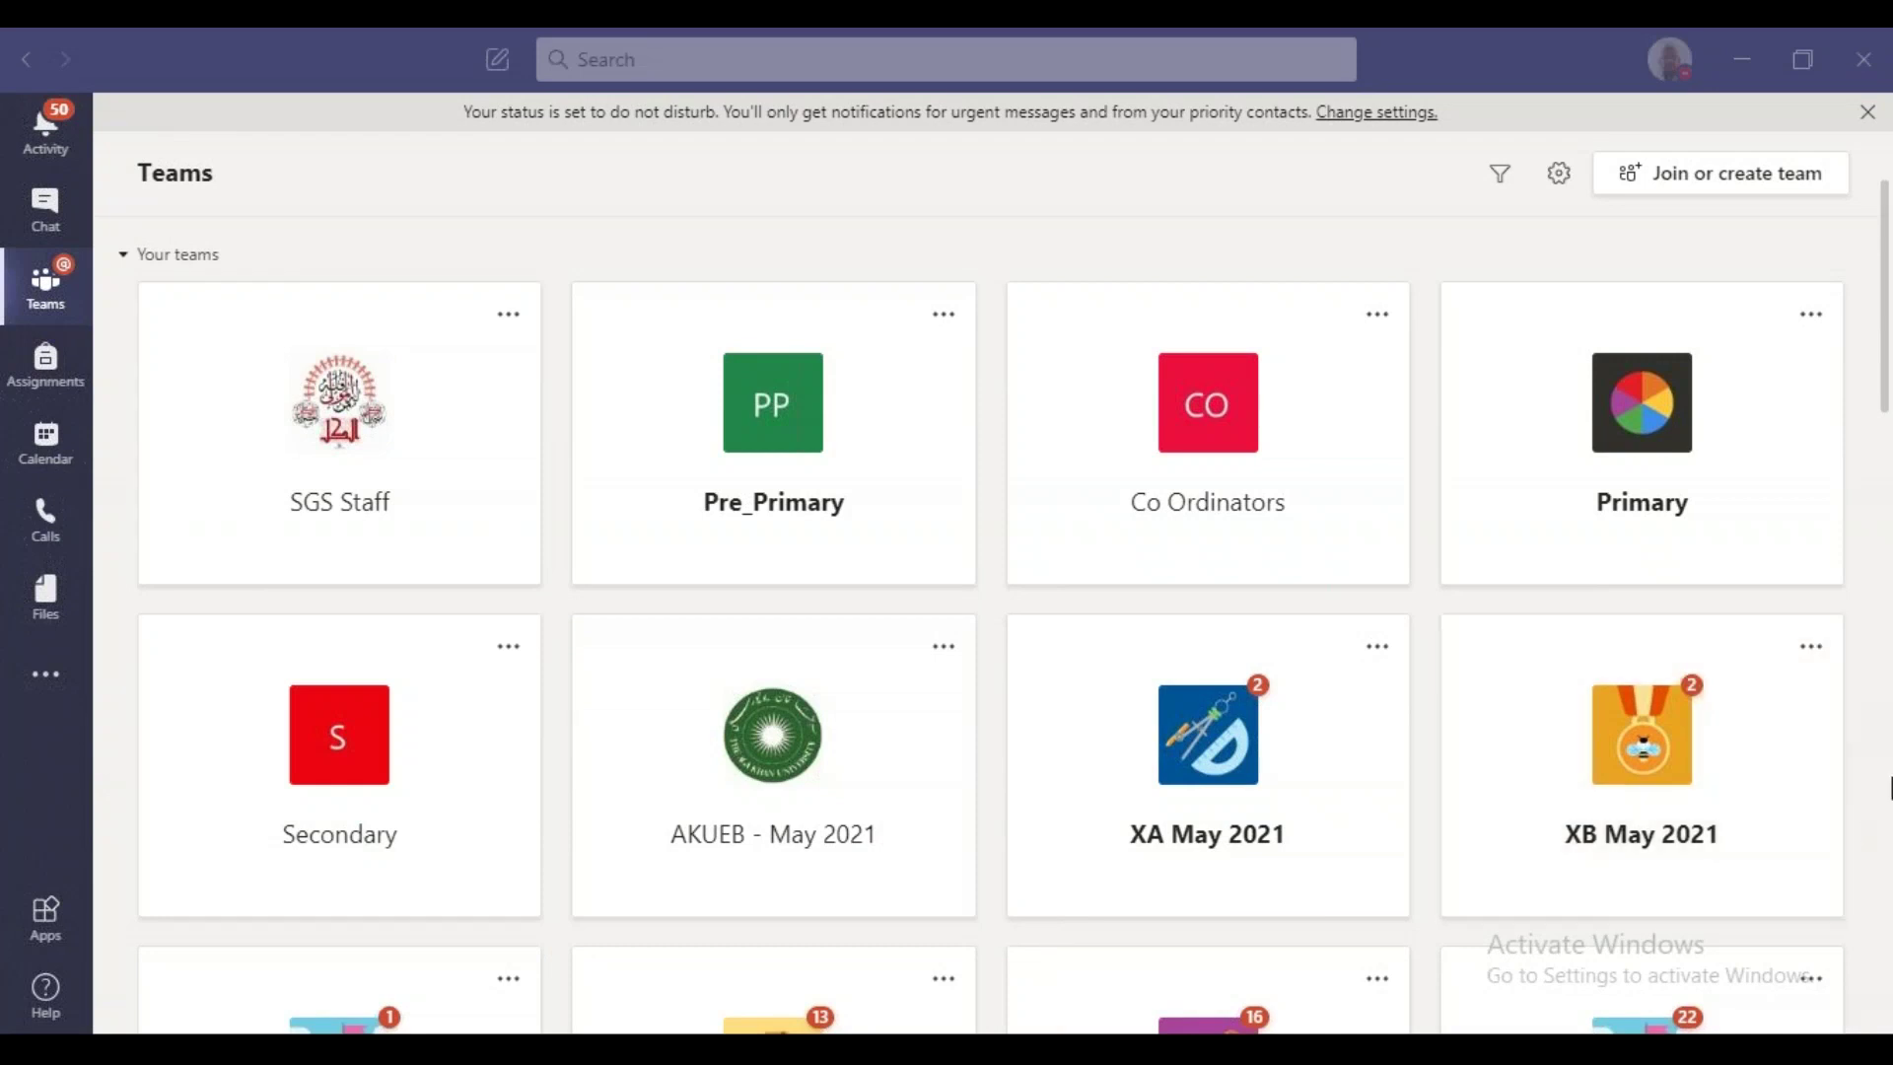
left_click(1885, 464)
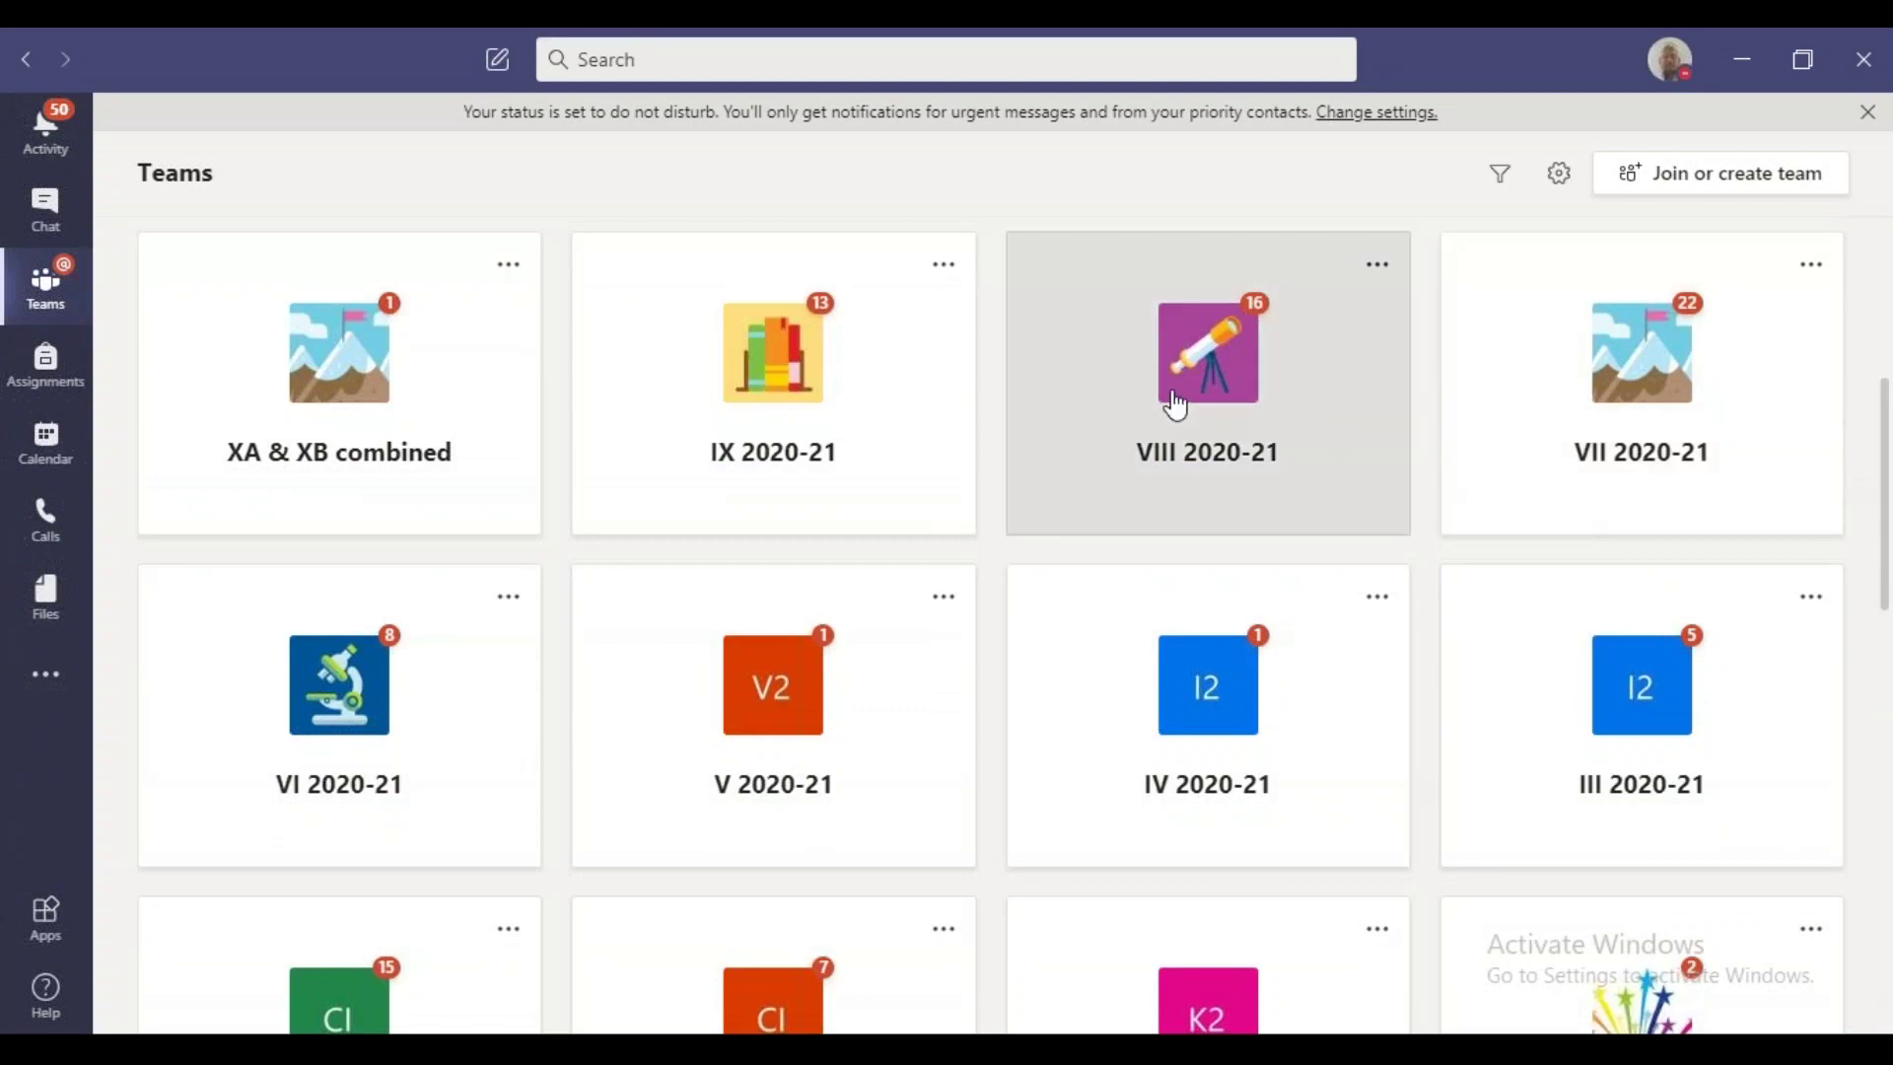
left_click(1175, 404)
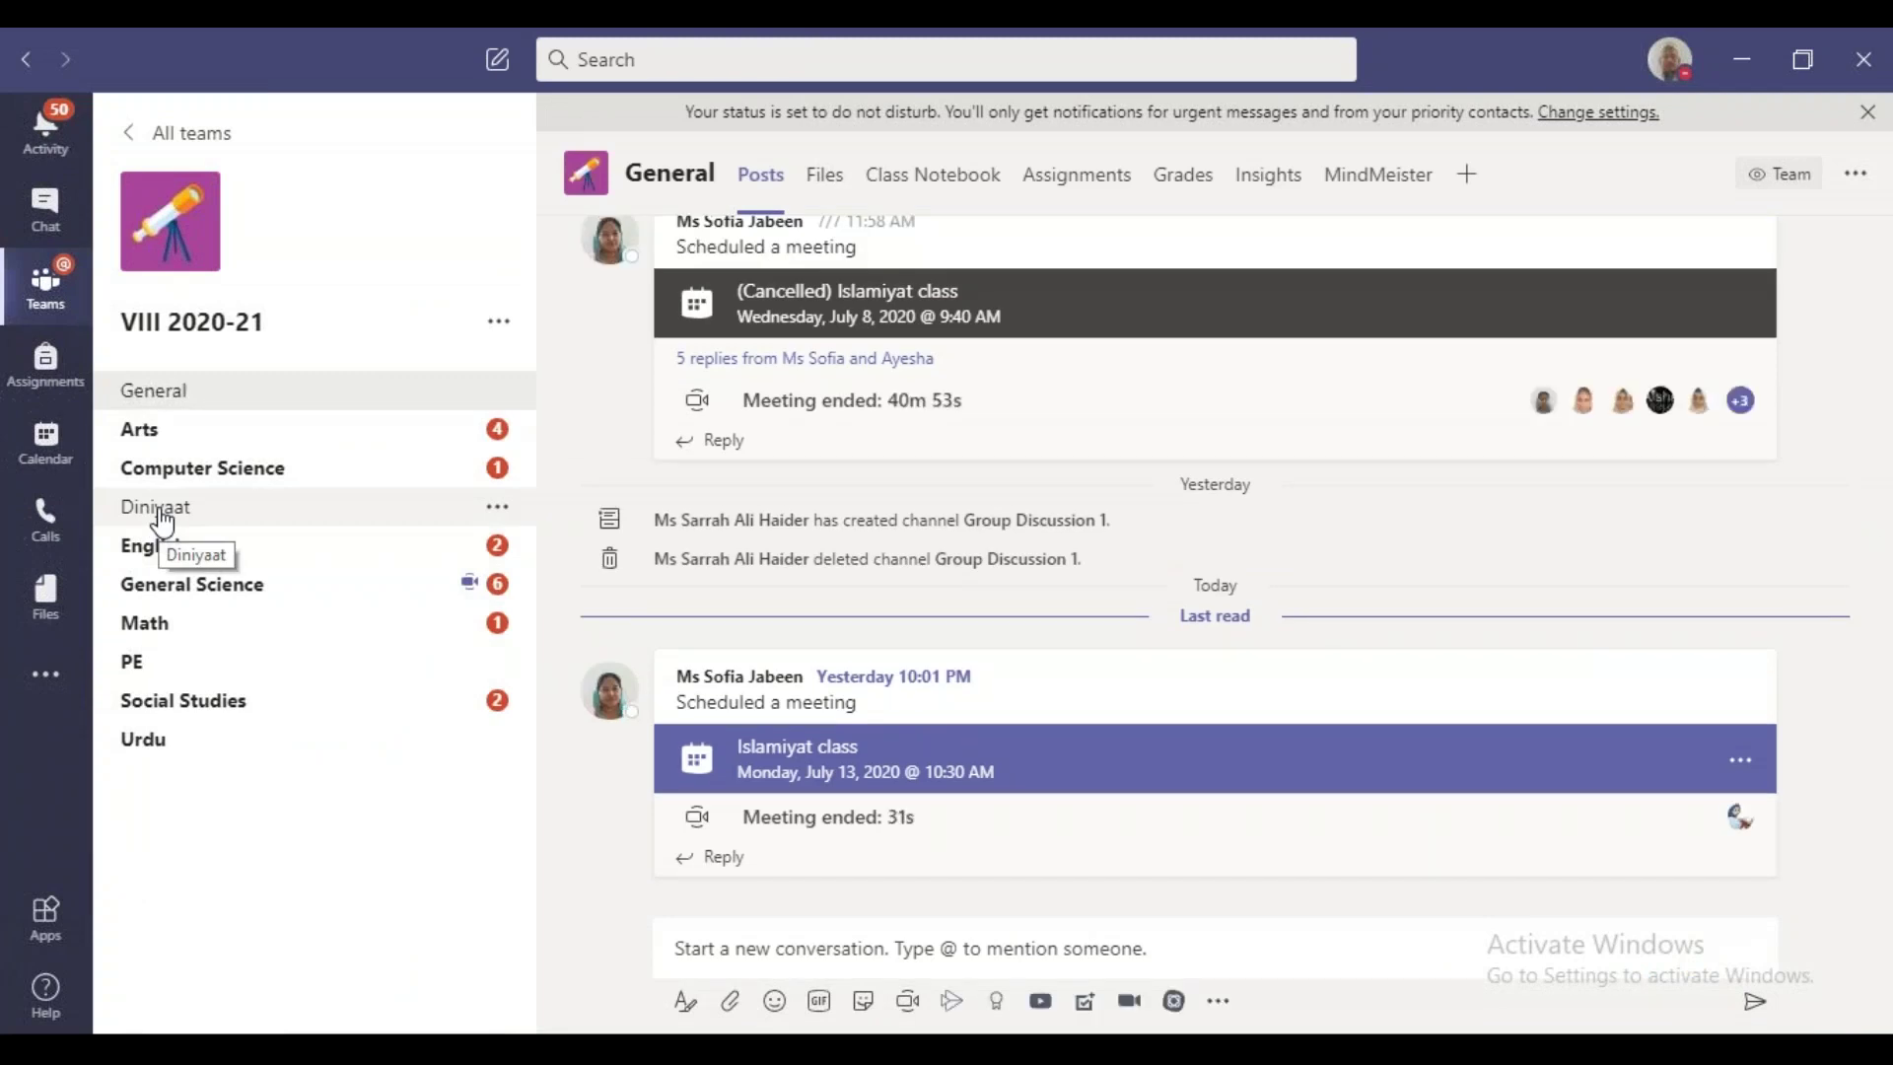
left_click(162, 520)
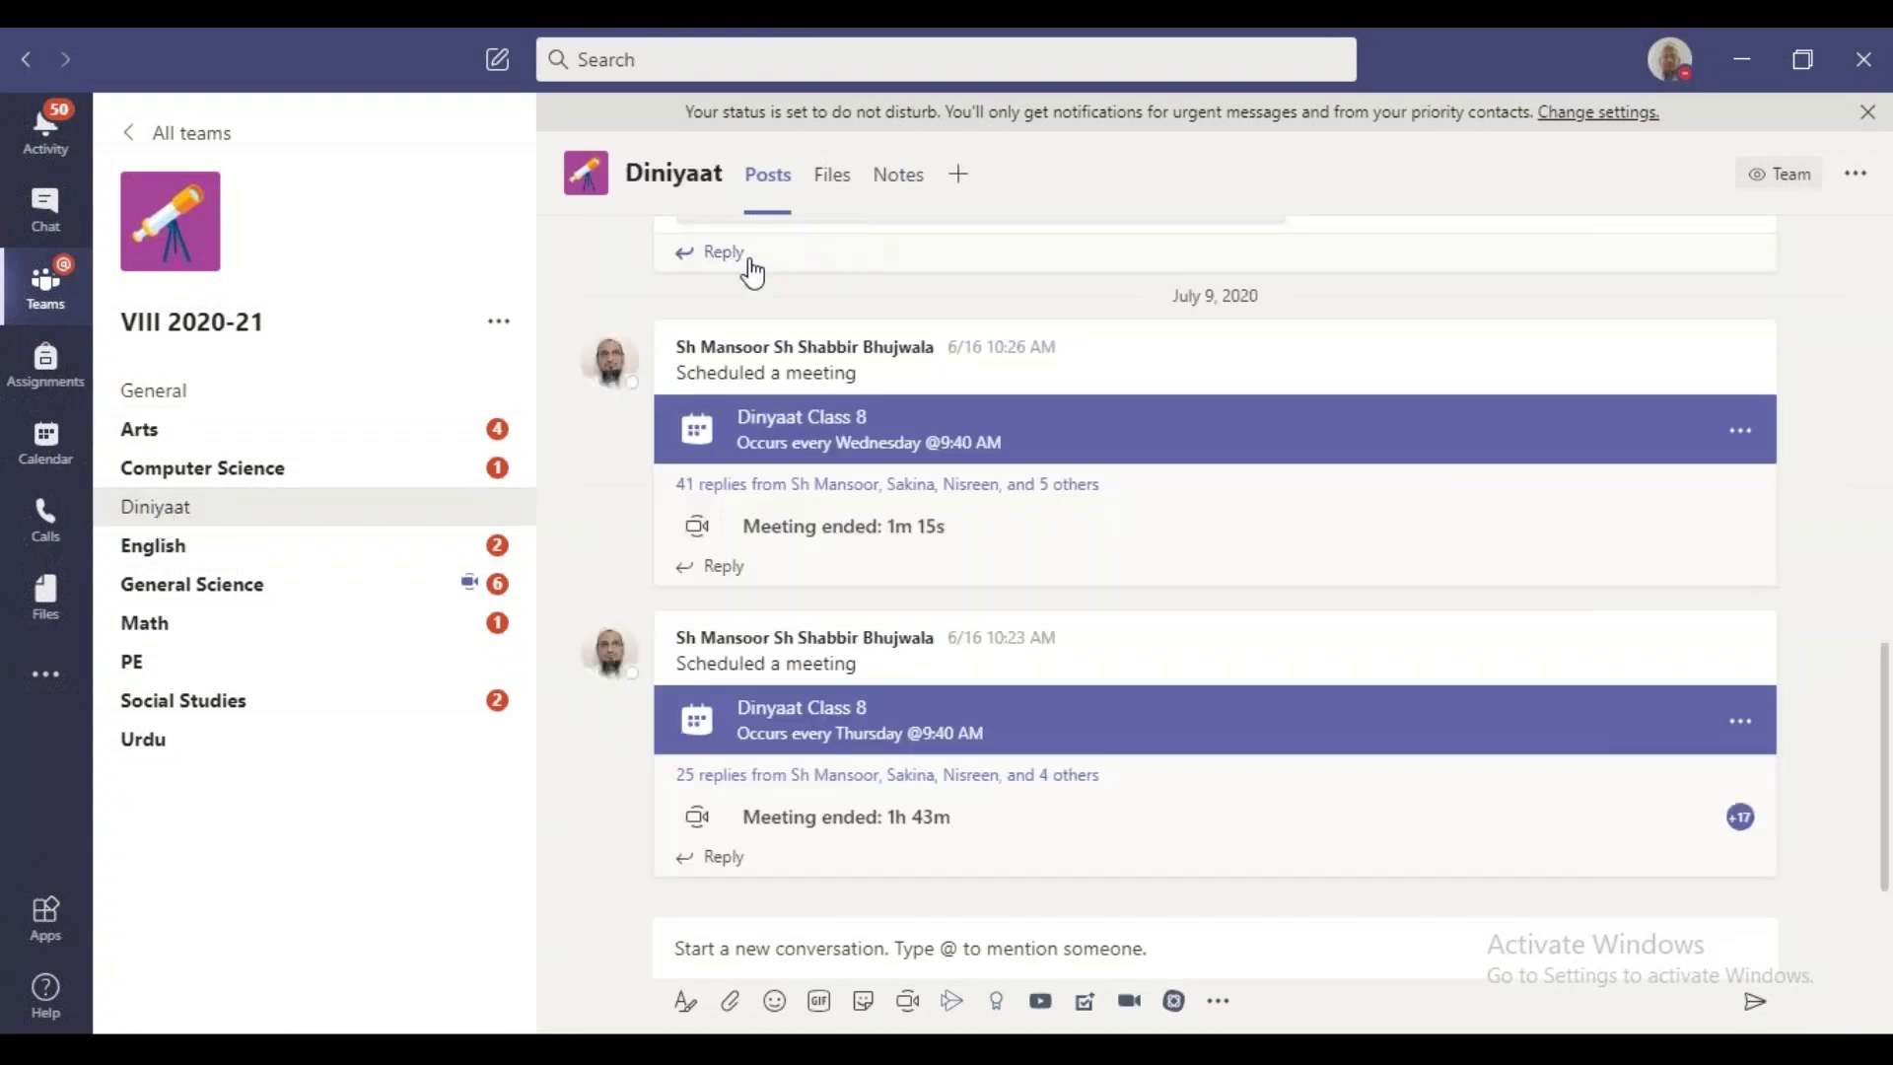
- View the image IMG_20200618_093013 1.jpg from the channel's dinyaat class 8 files folder, and return to the folder
left_click(834, 182)
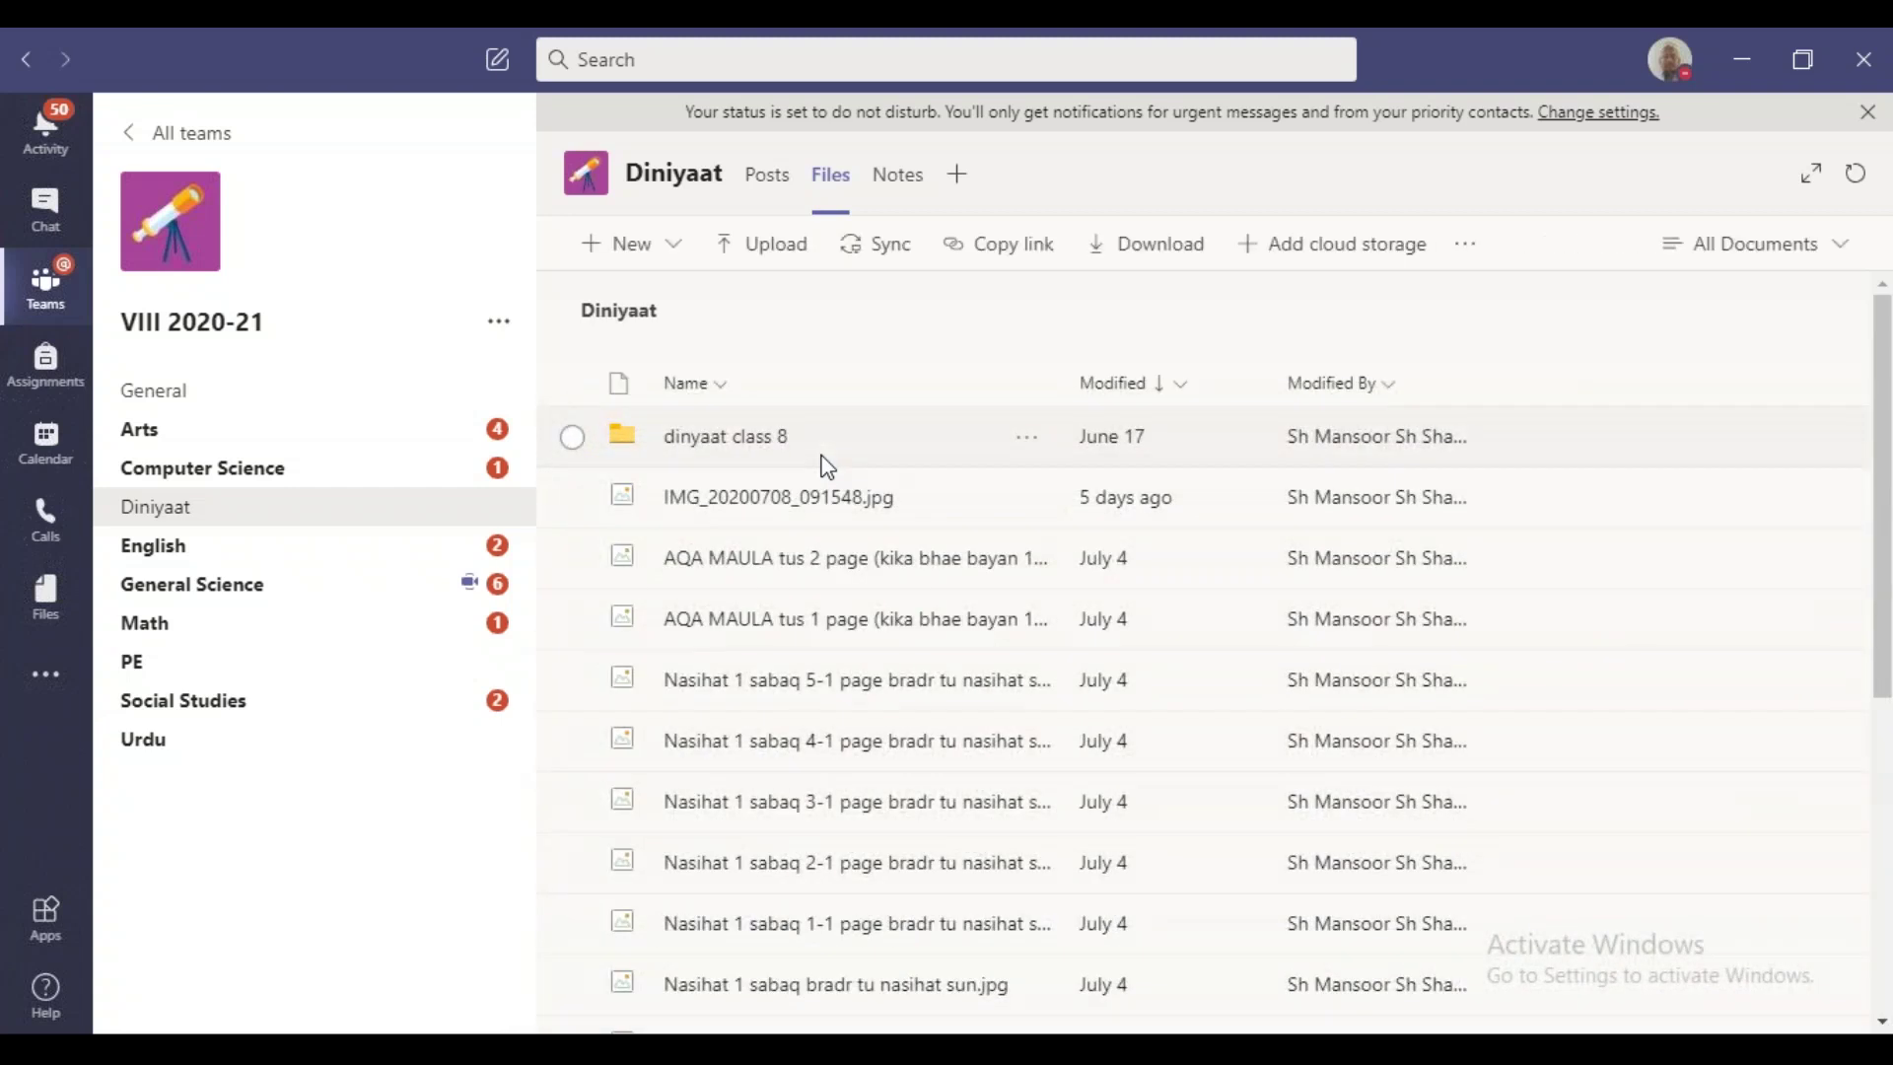
left_click(711, 440)
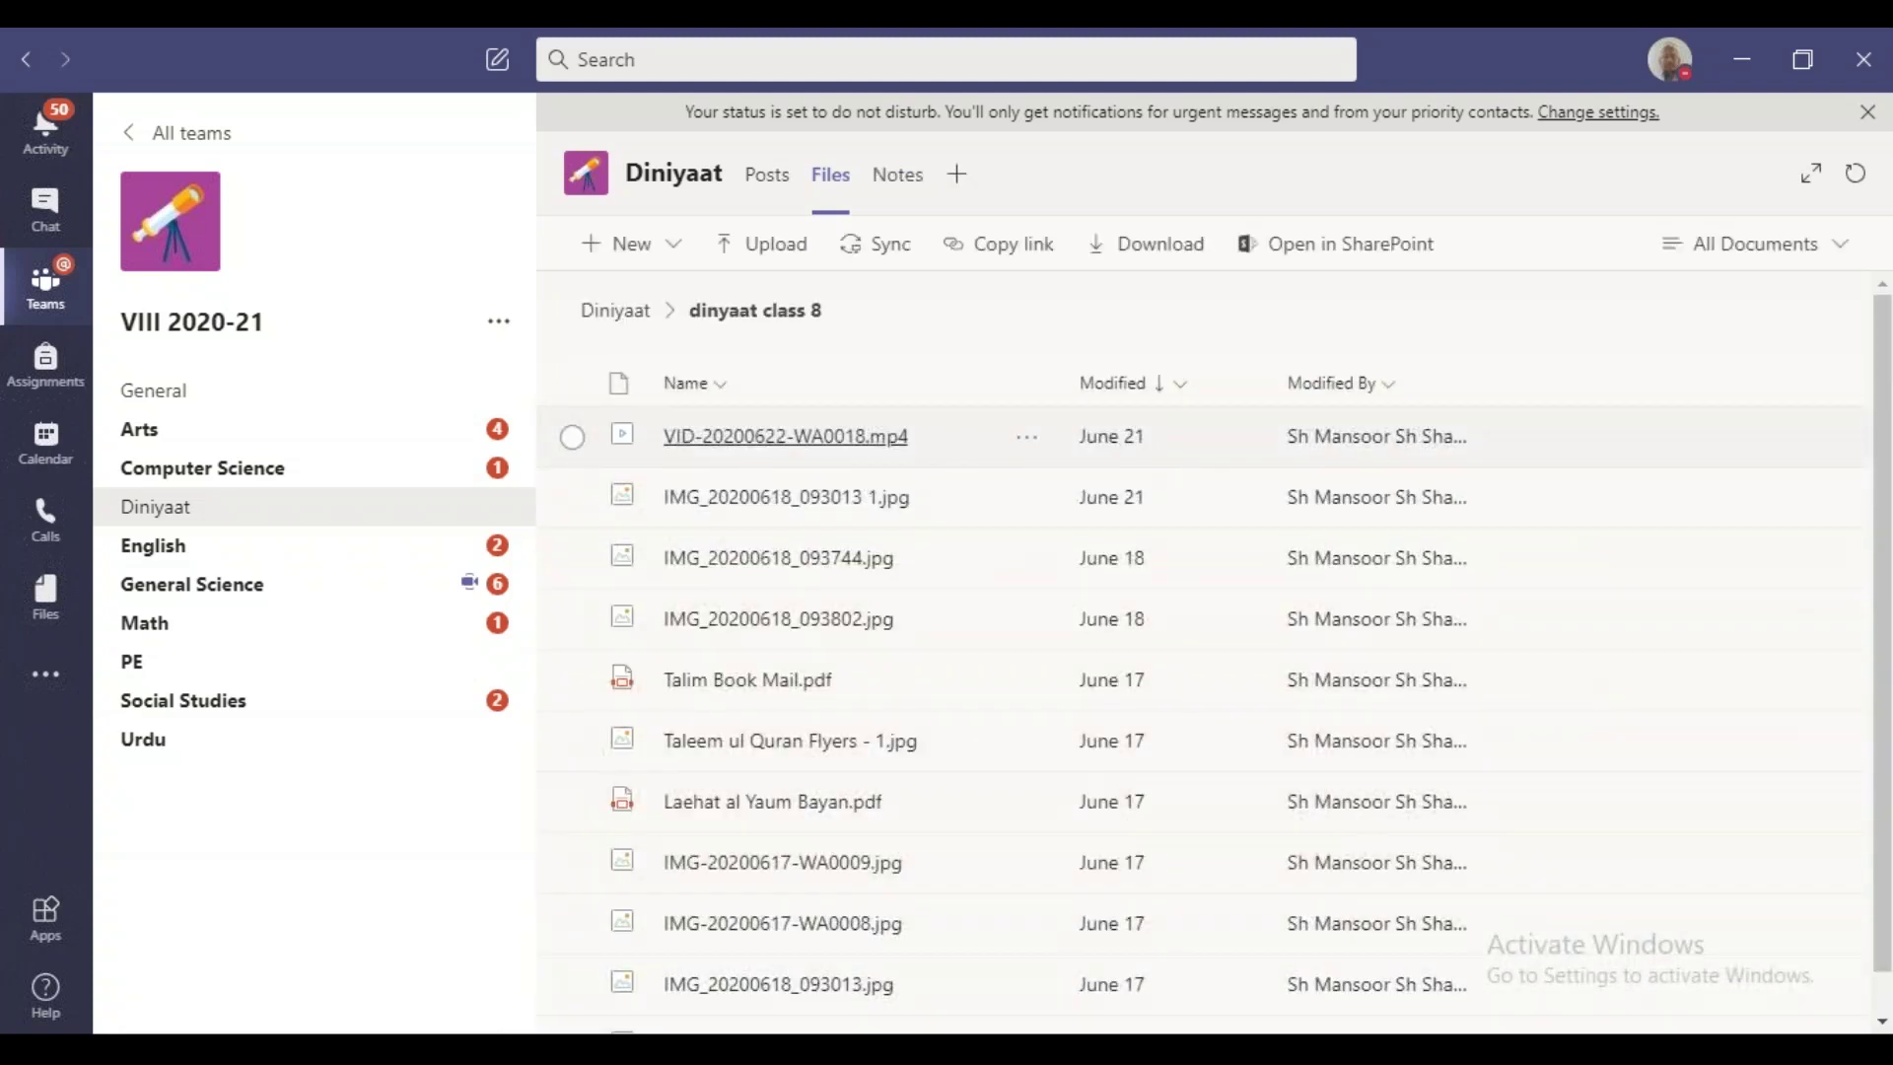
left_click(762, 498)
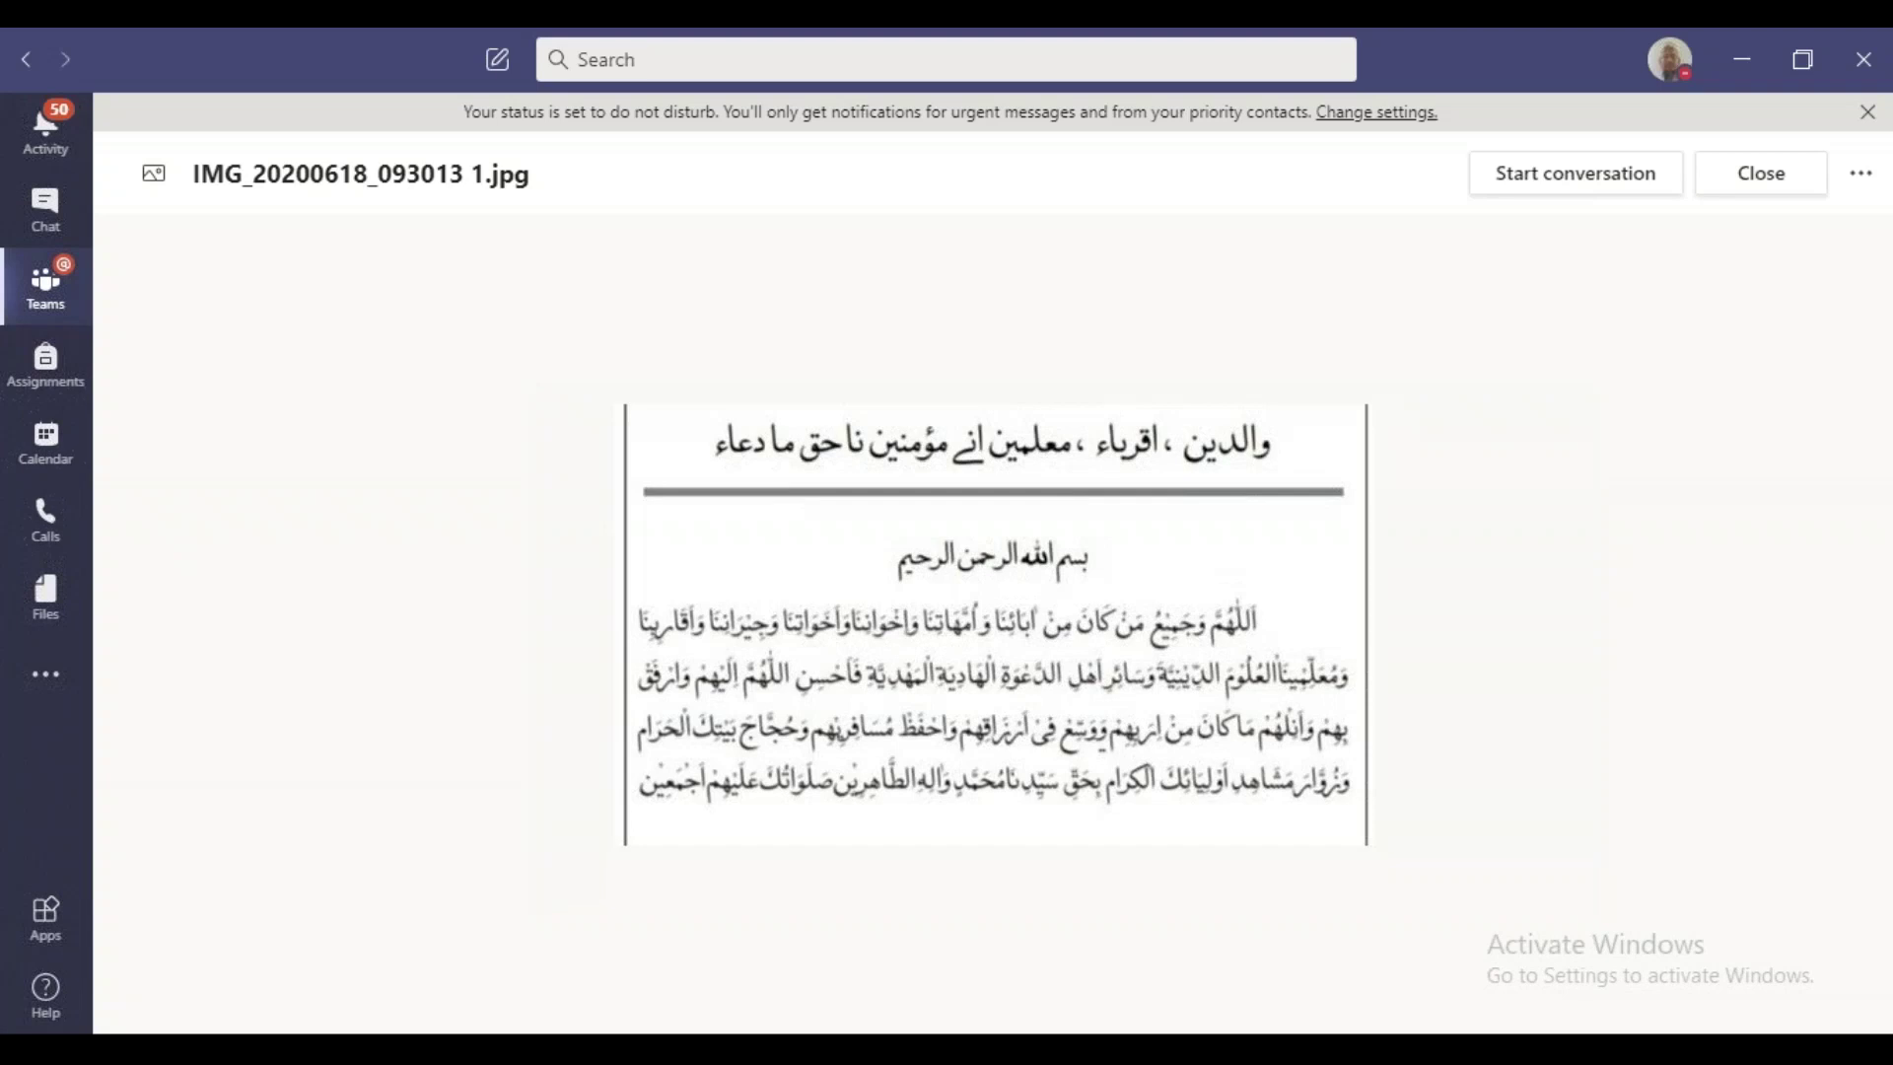
left_click(46, 308)
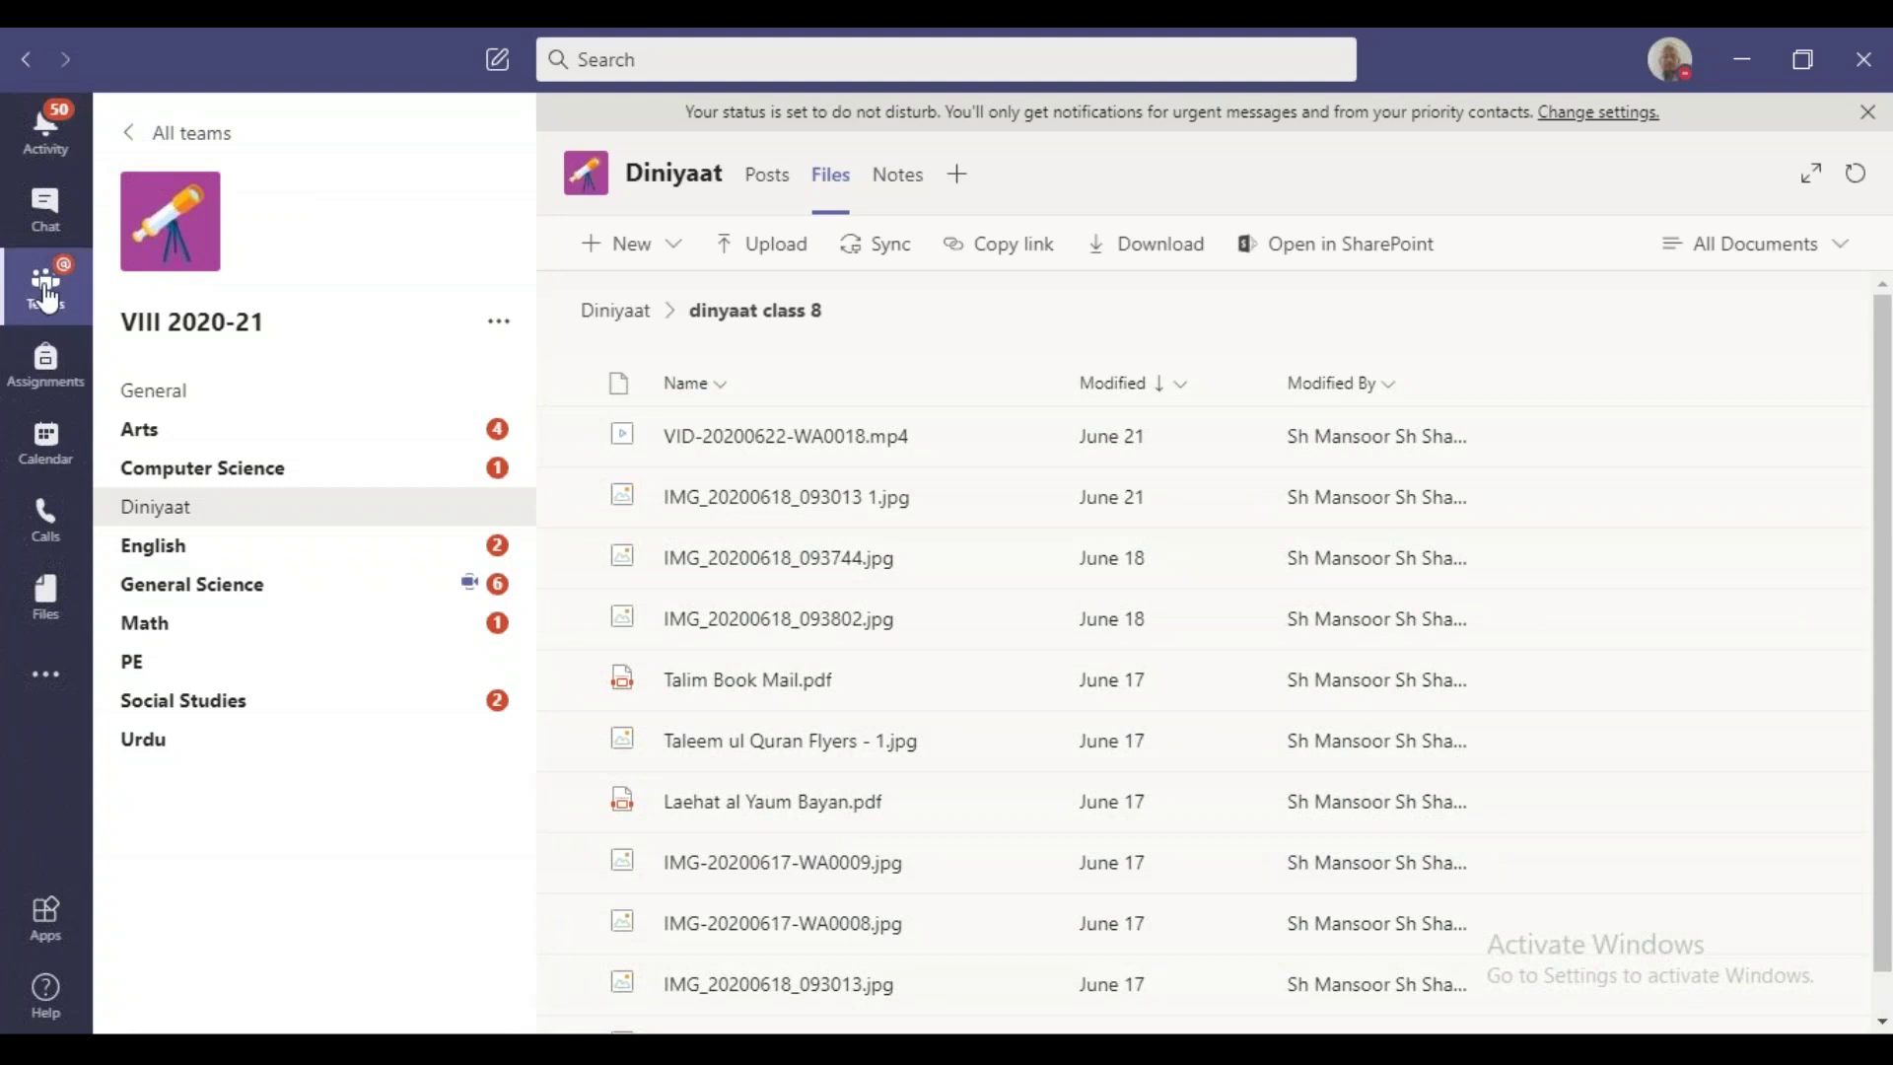
- Open the Insights report in the General channel of the XA May 2021 team
left_click(129, 143)
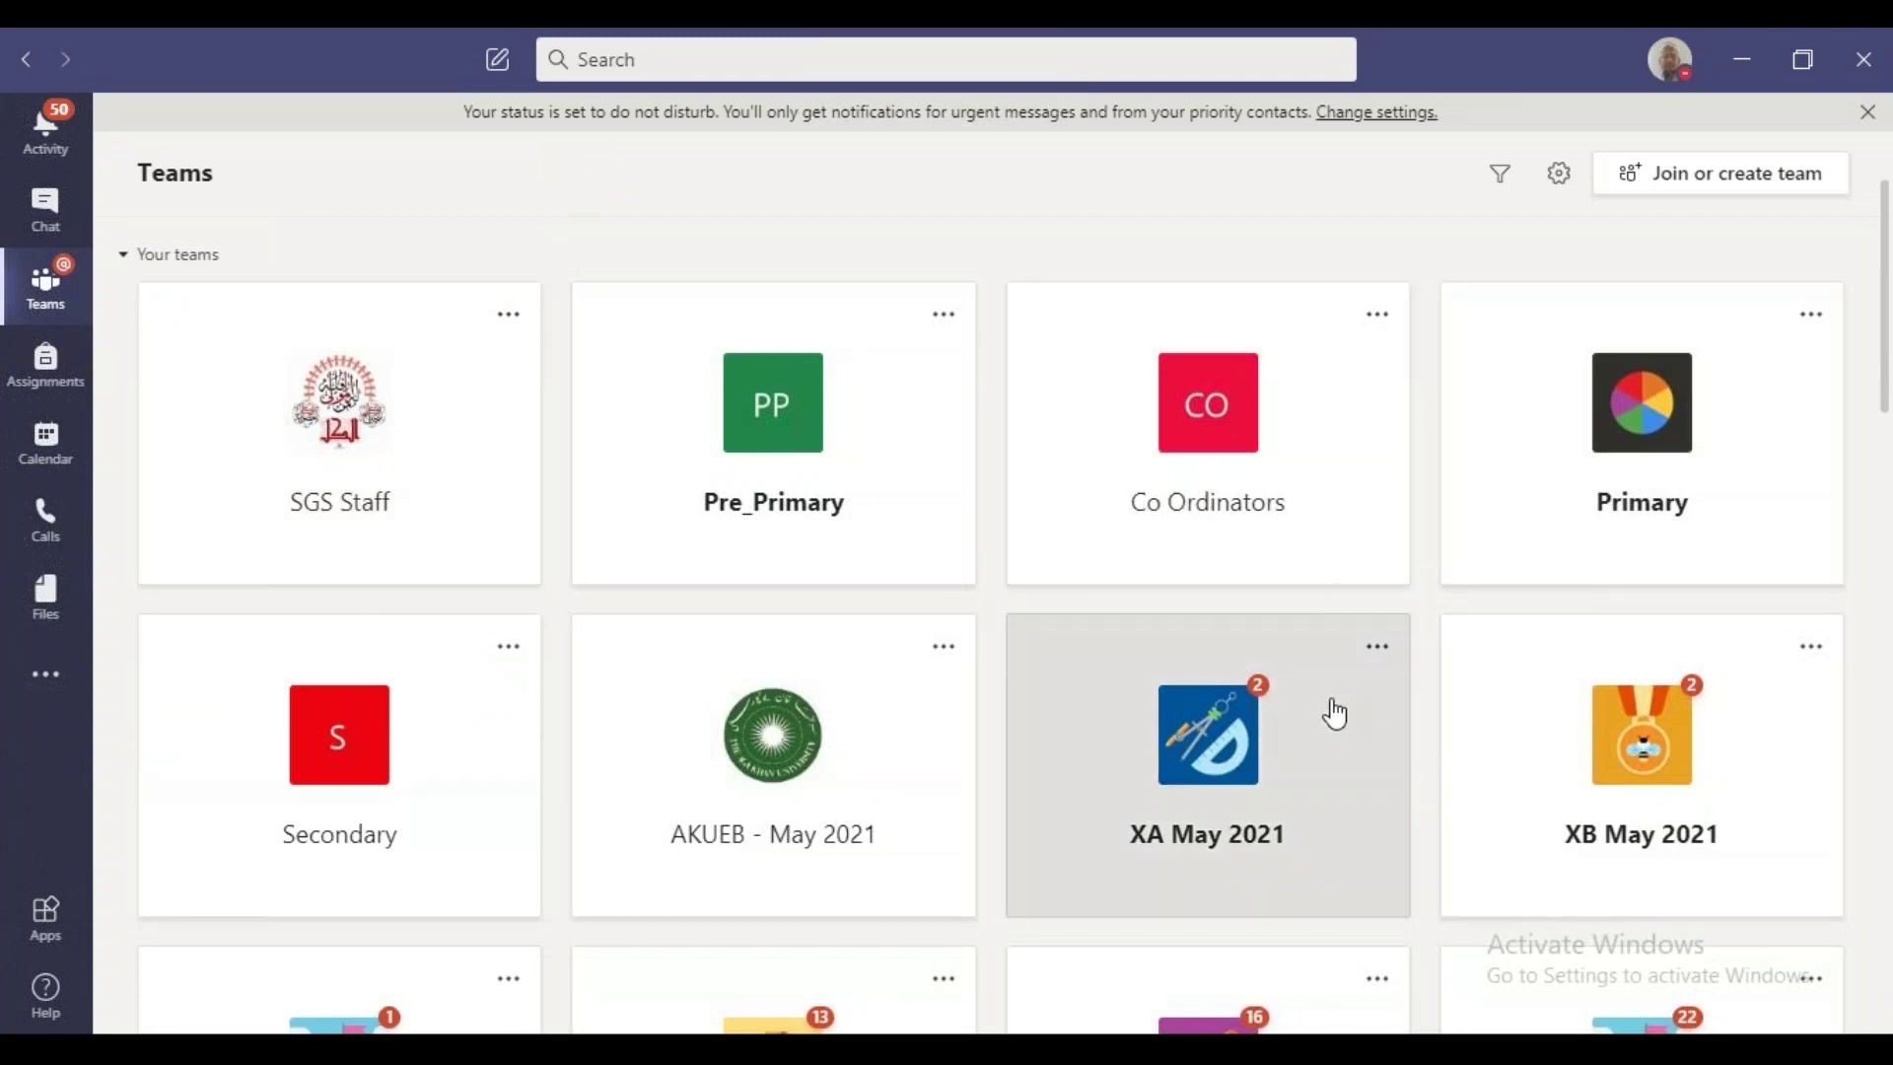
left_click(1335, 712)
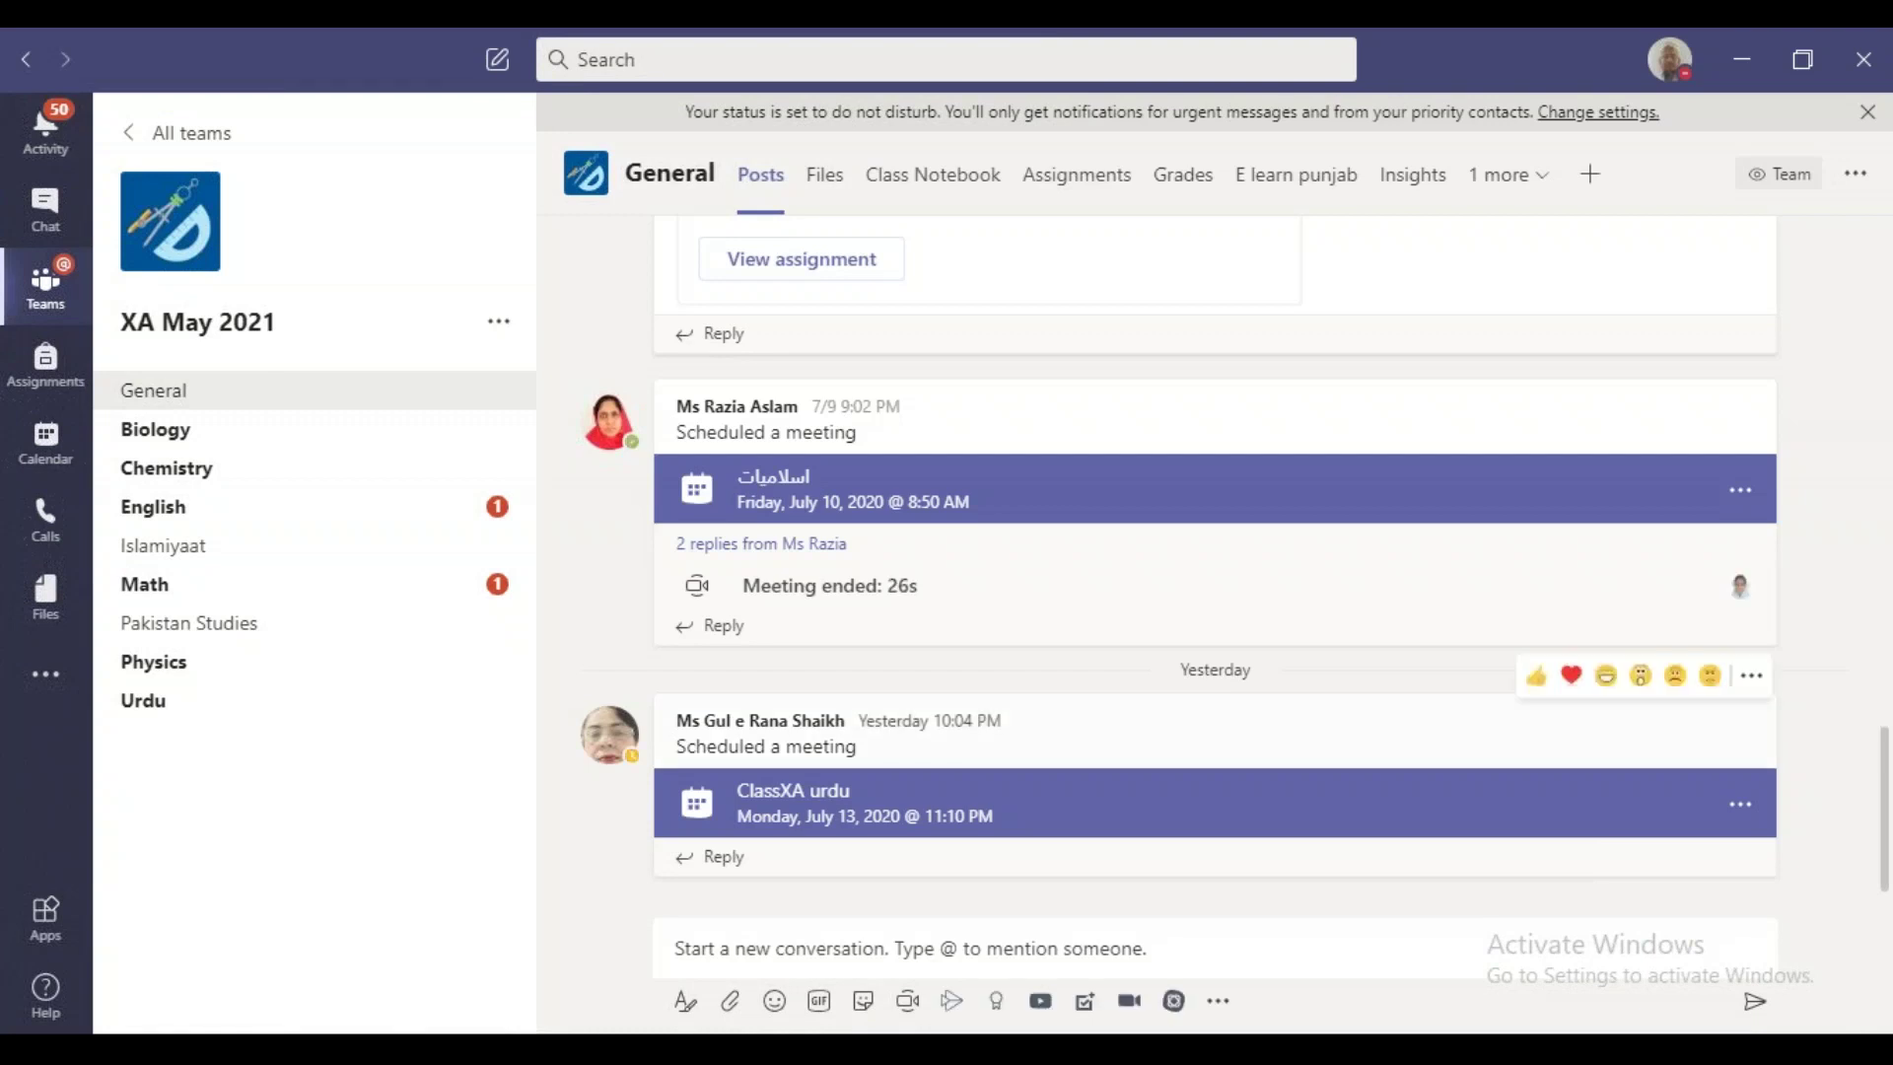
left_click(1411, 188)
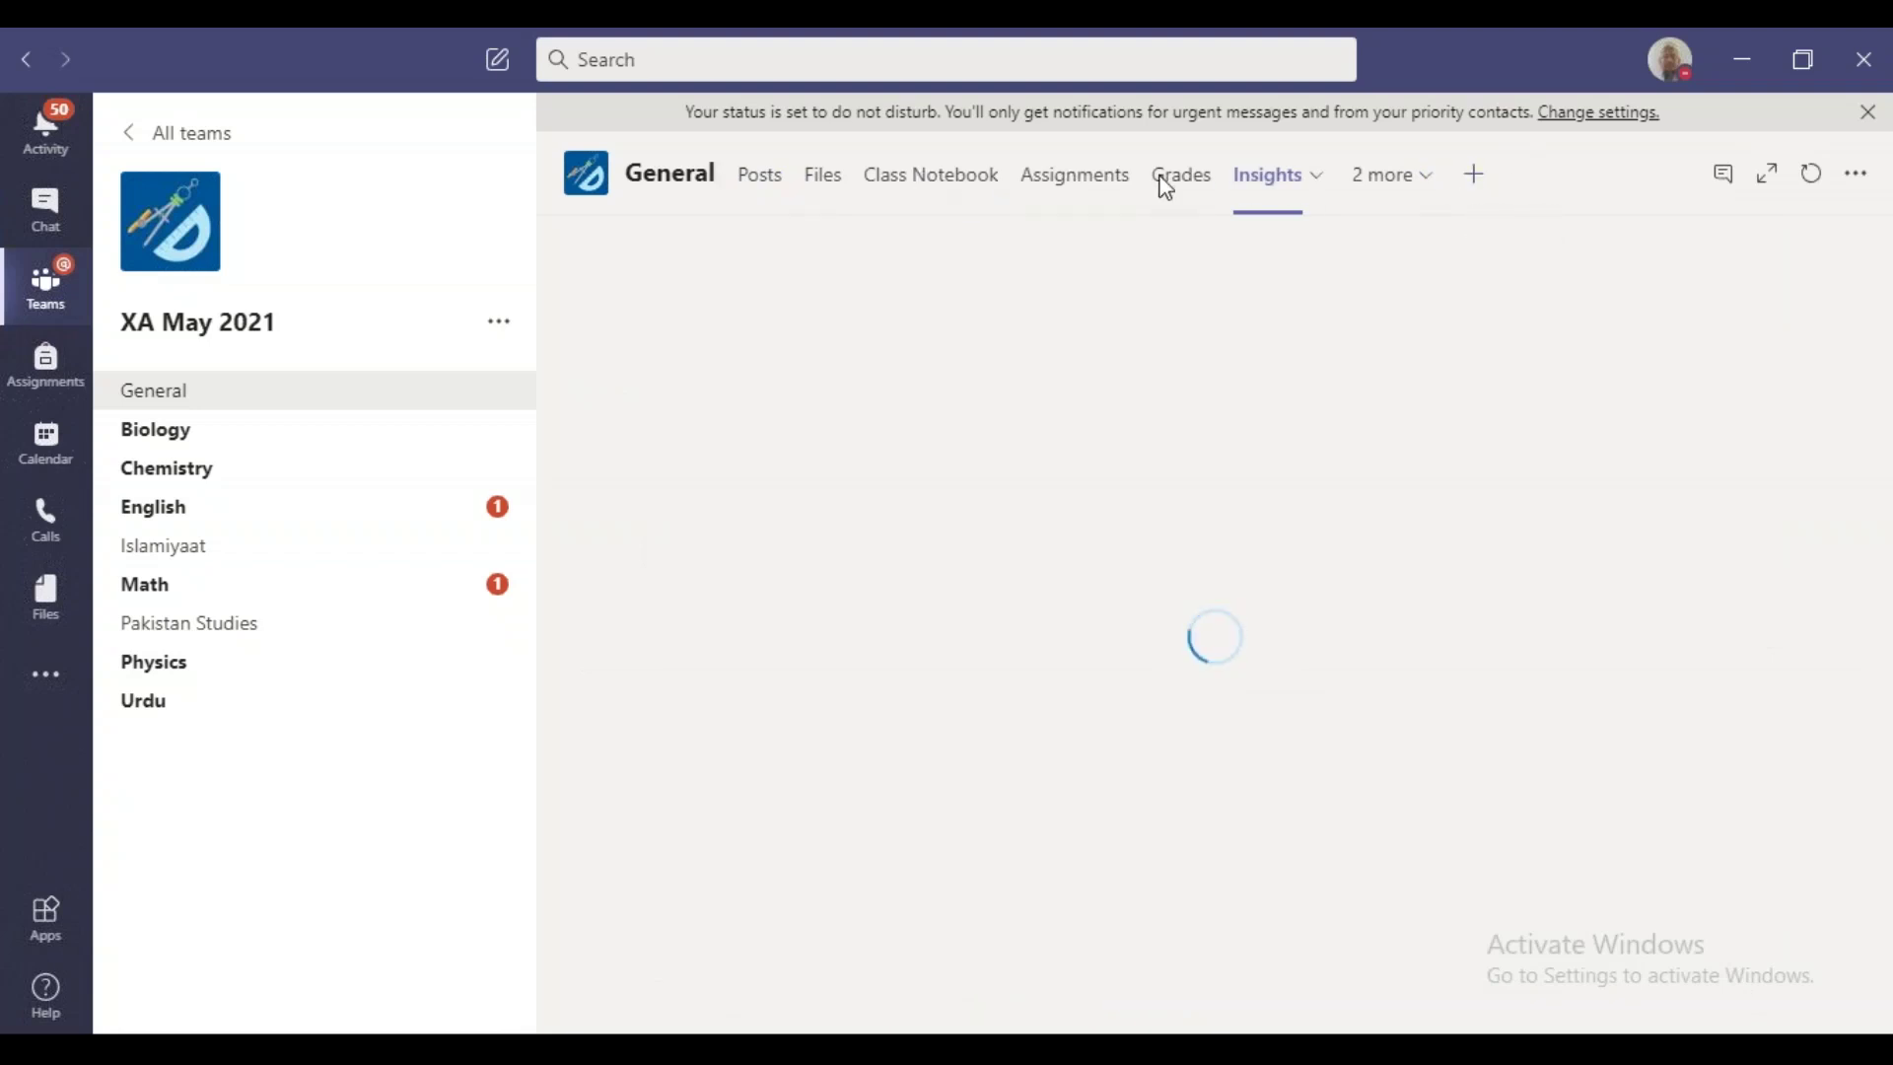
- Look over the apps that can be added as tabs to the General channel
left_click(1473, 178)
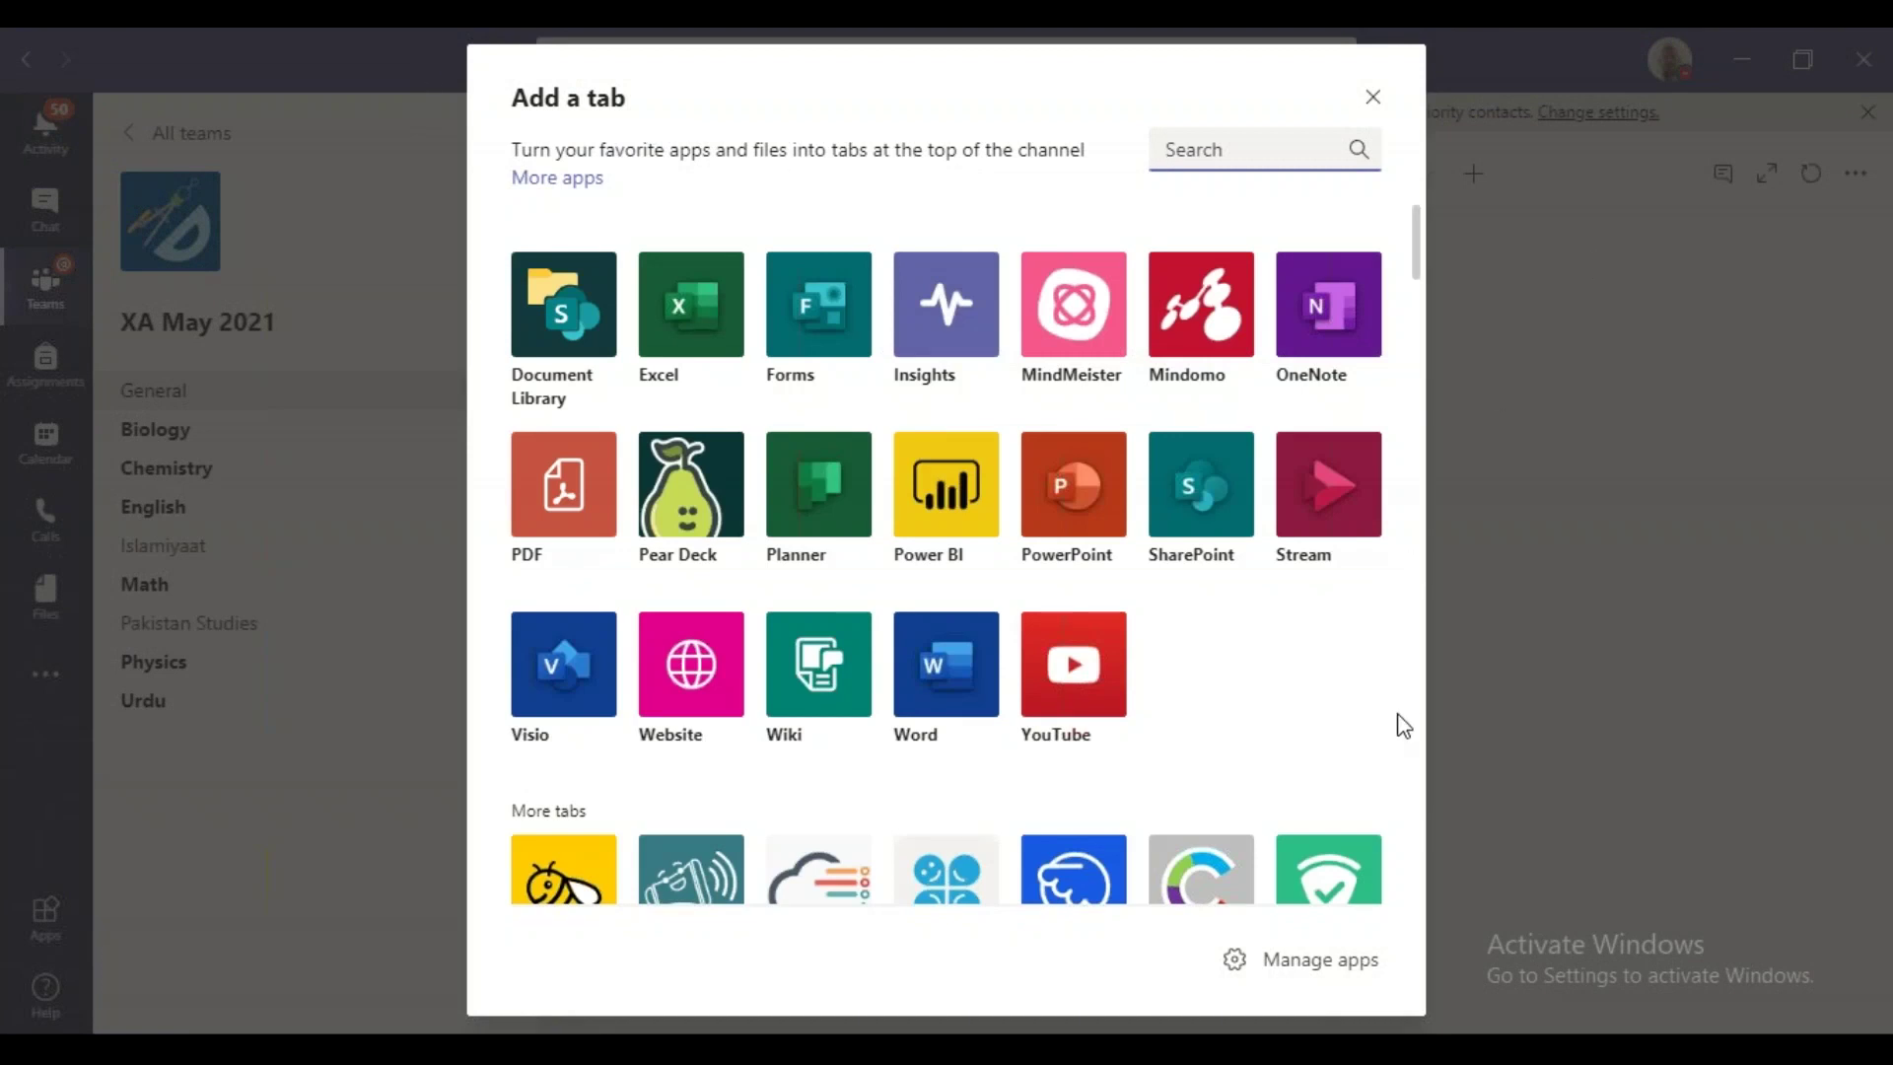
left_click(1597, 333)
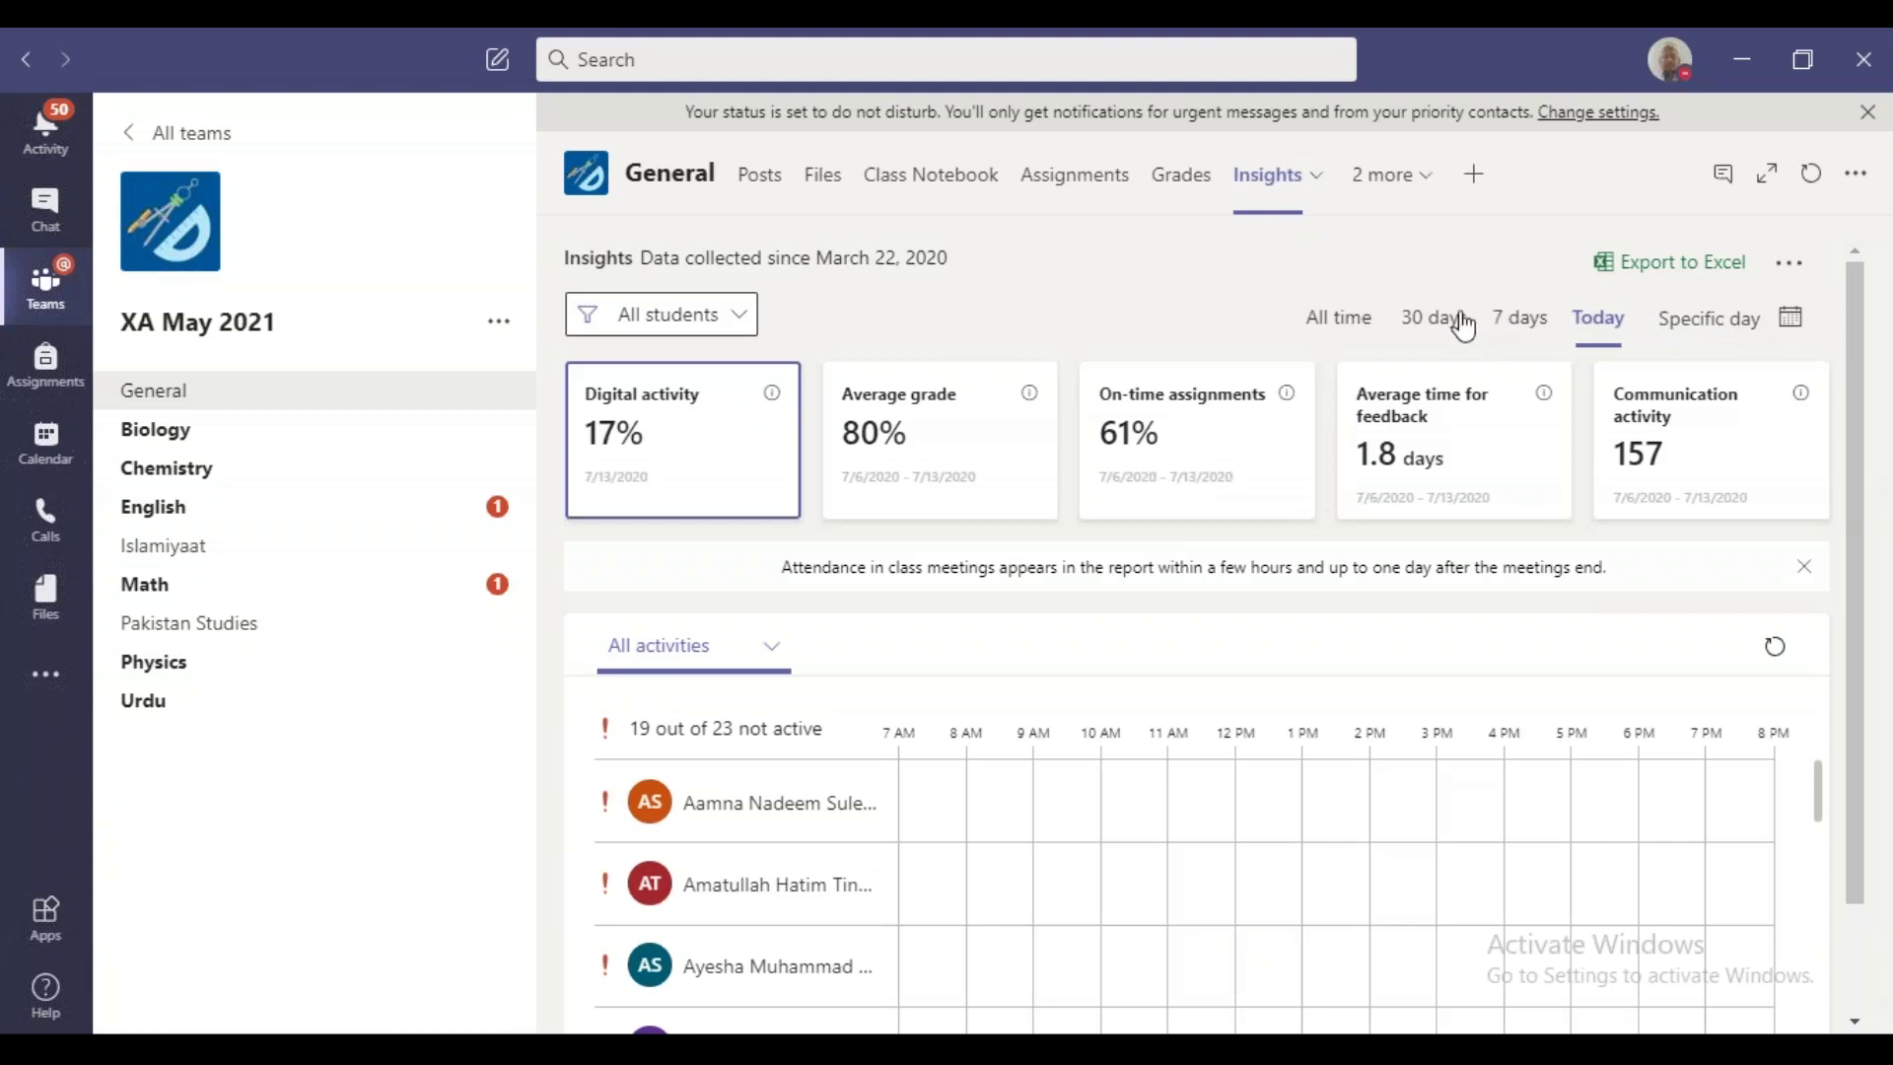
- Show the Insights report for the specific day July 9, 2020
left_click(1708, 320)
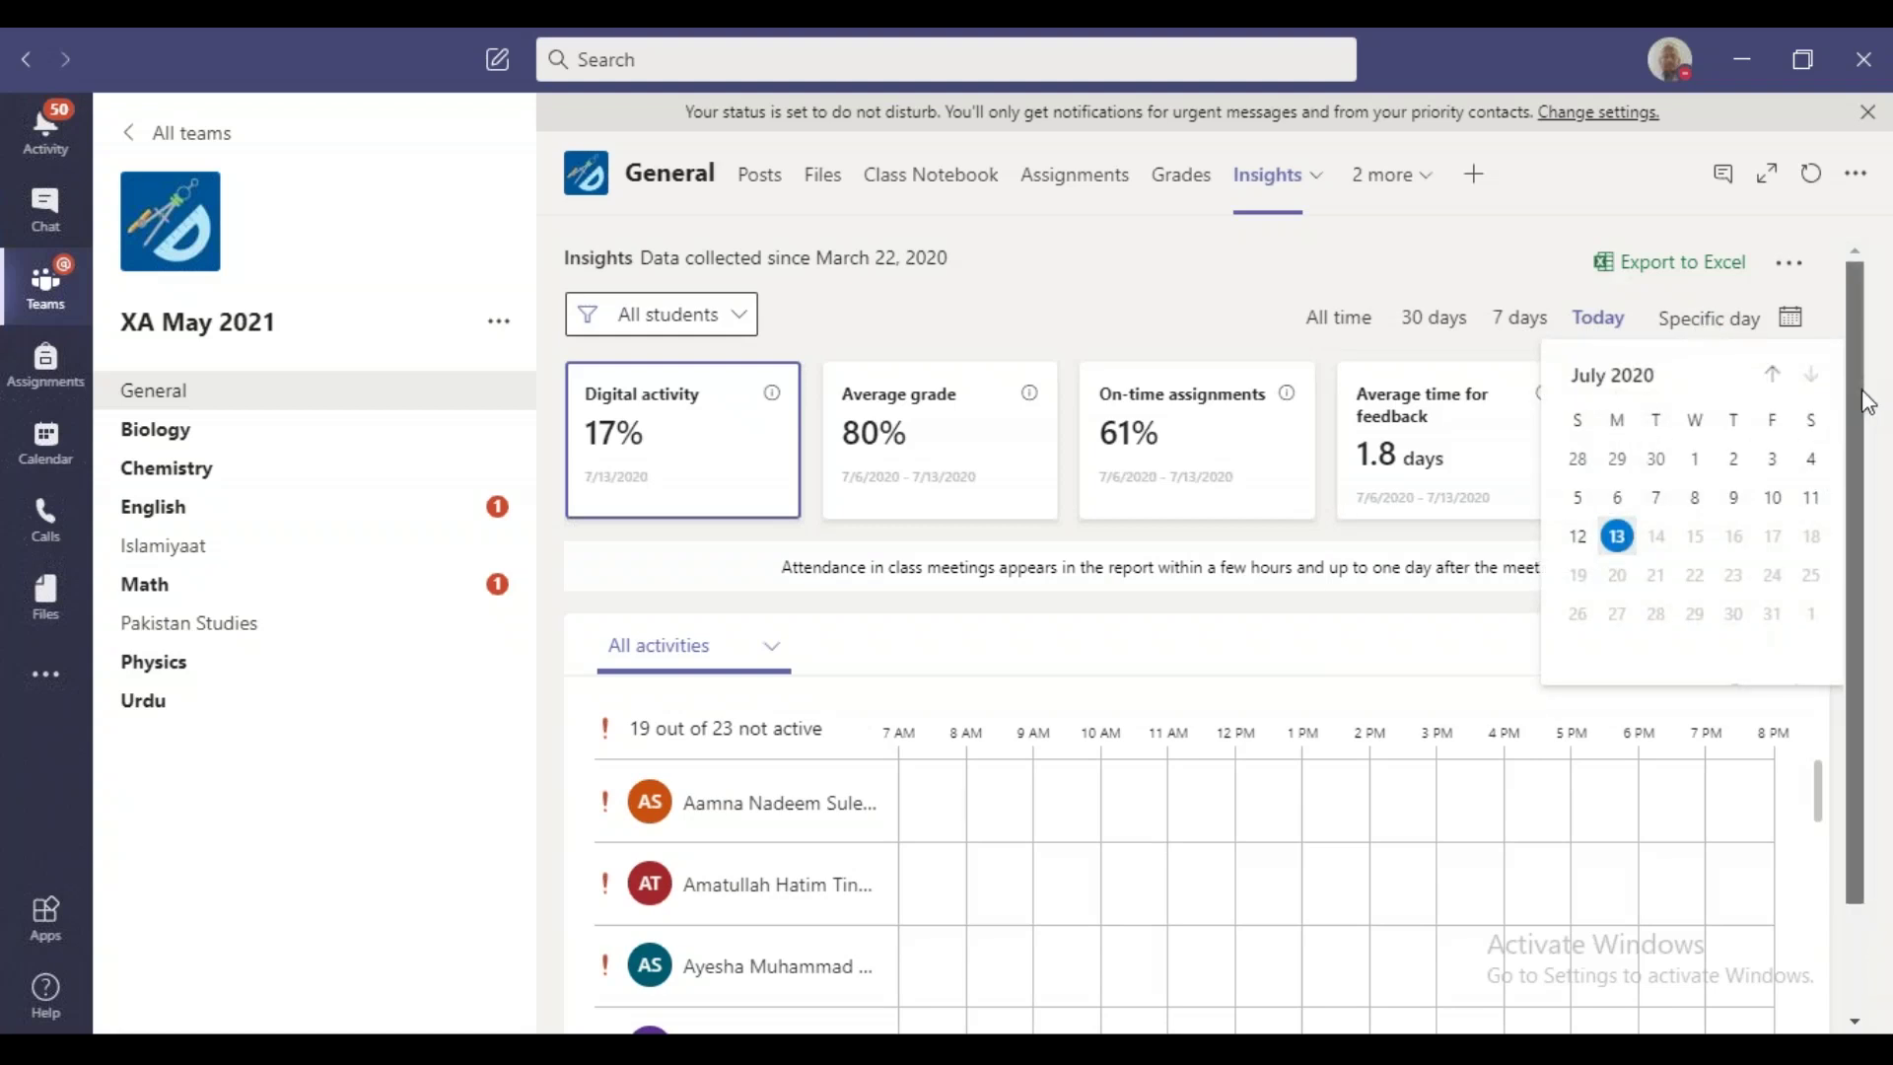
scroll(1860, 387, "down", 1)
scroll(1864, 399, "up", 1)
left_click(1792, 299)
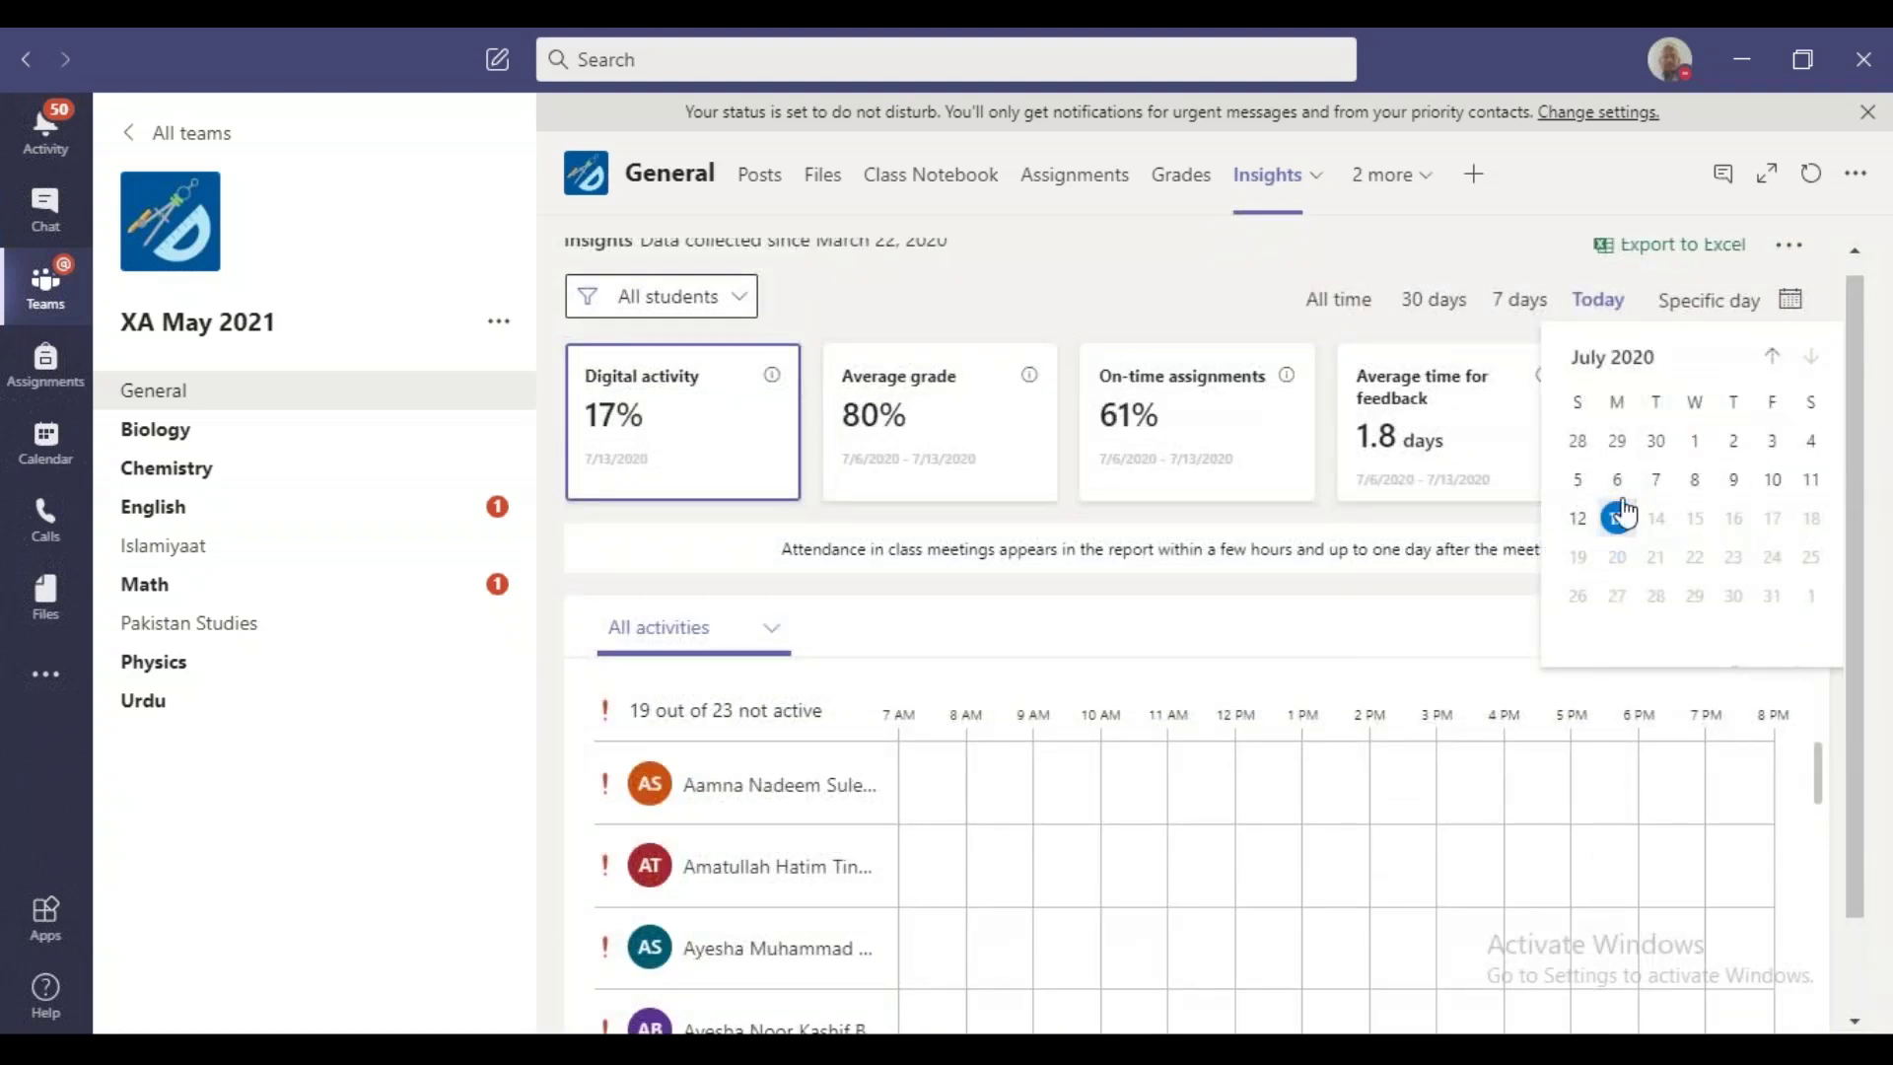
left_click(1736, 483)
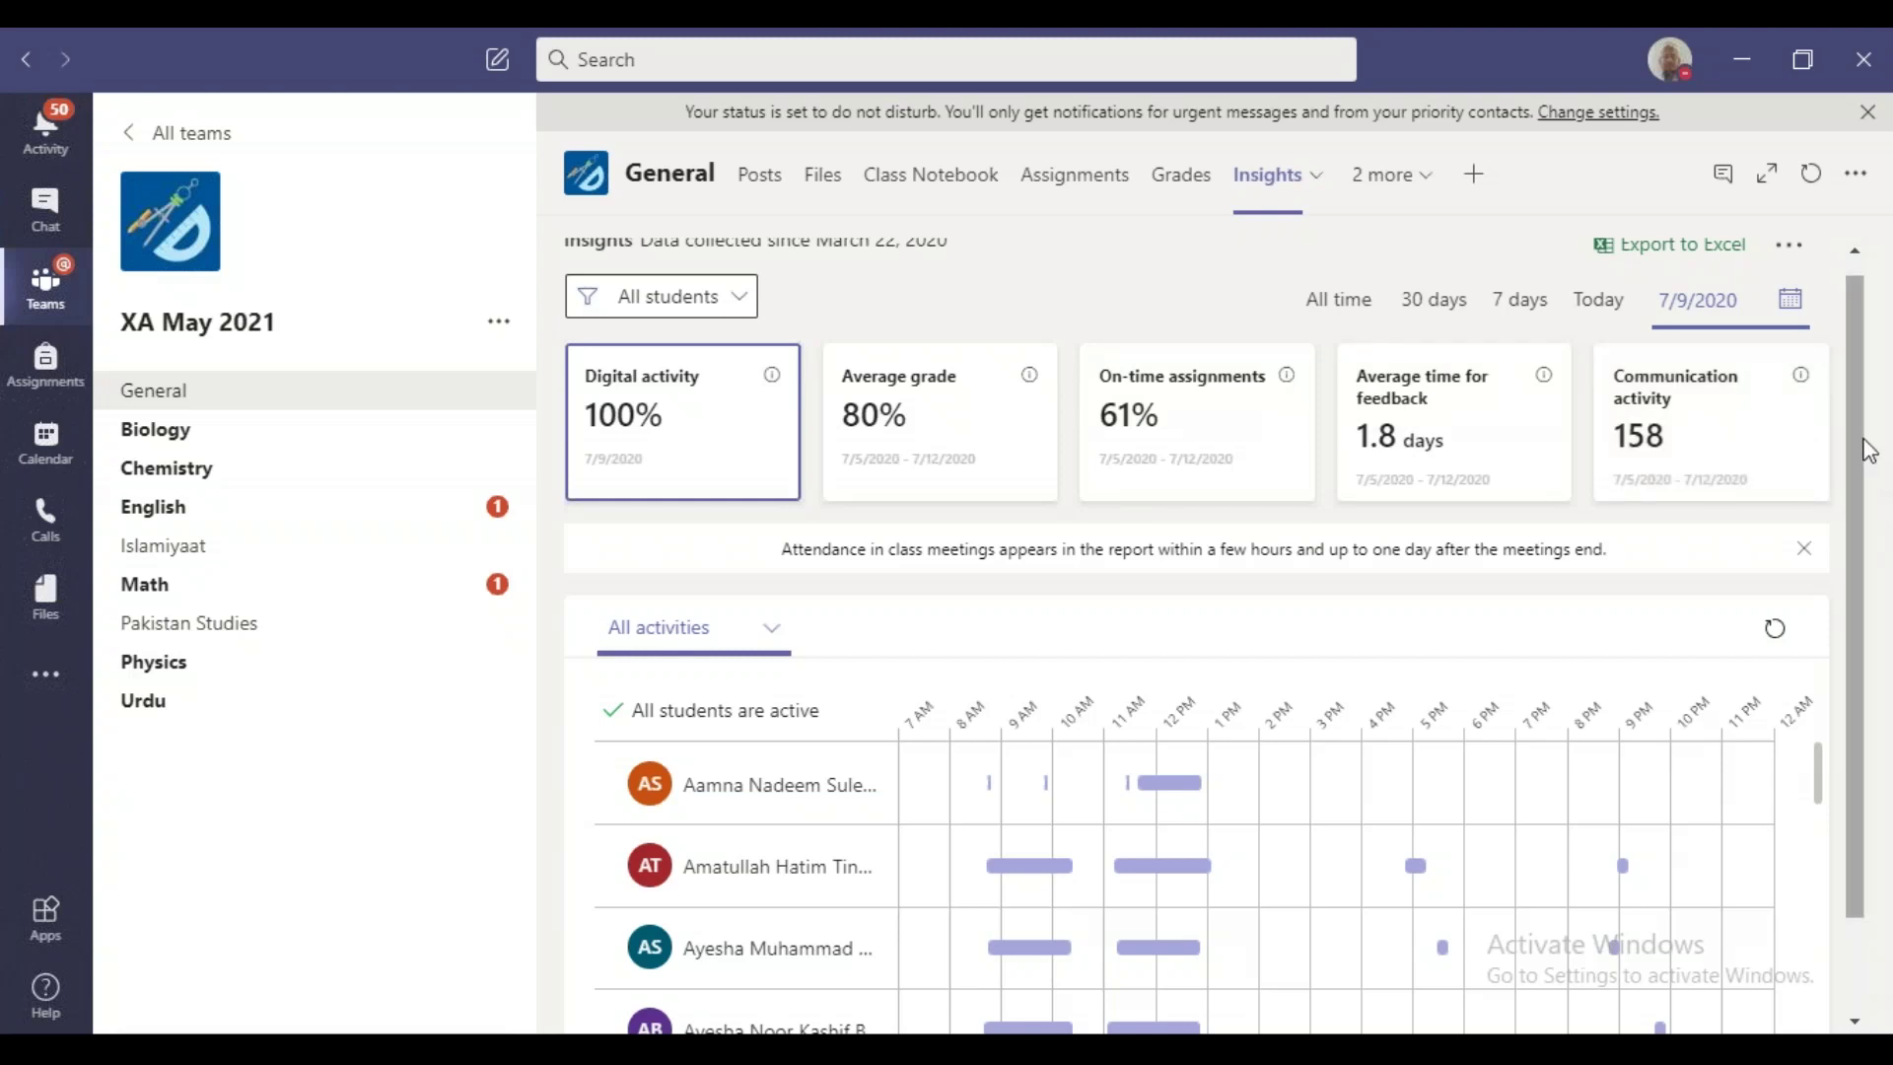
- Filter the student activity timeline to Meetings only
scroll(1863, 444, "down", 2)
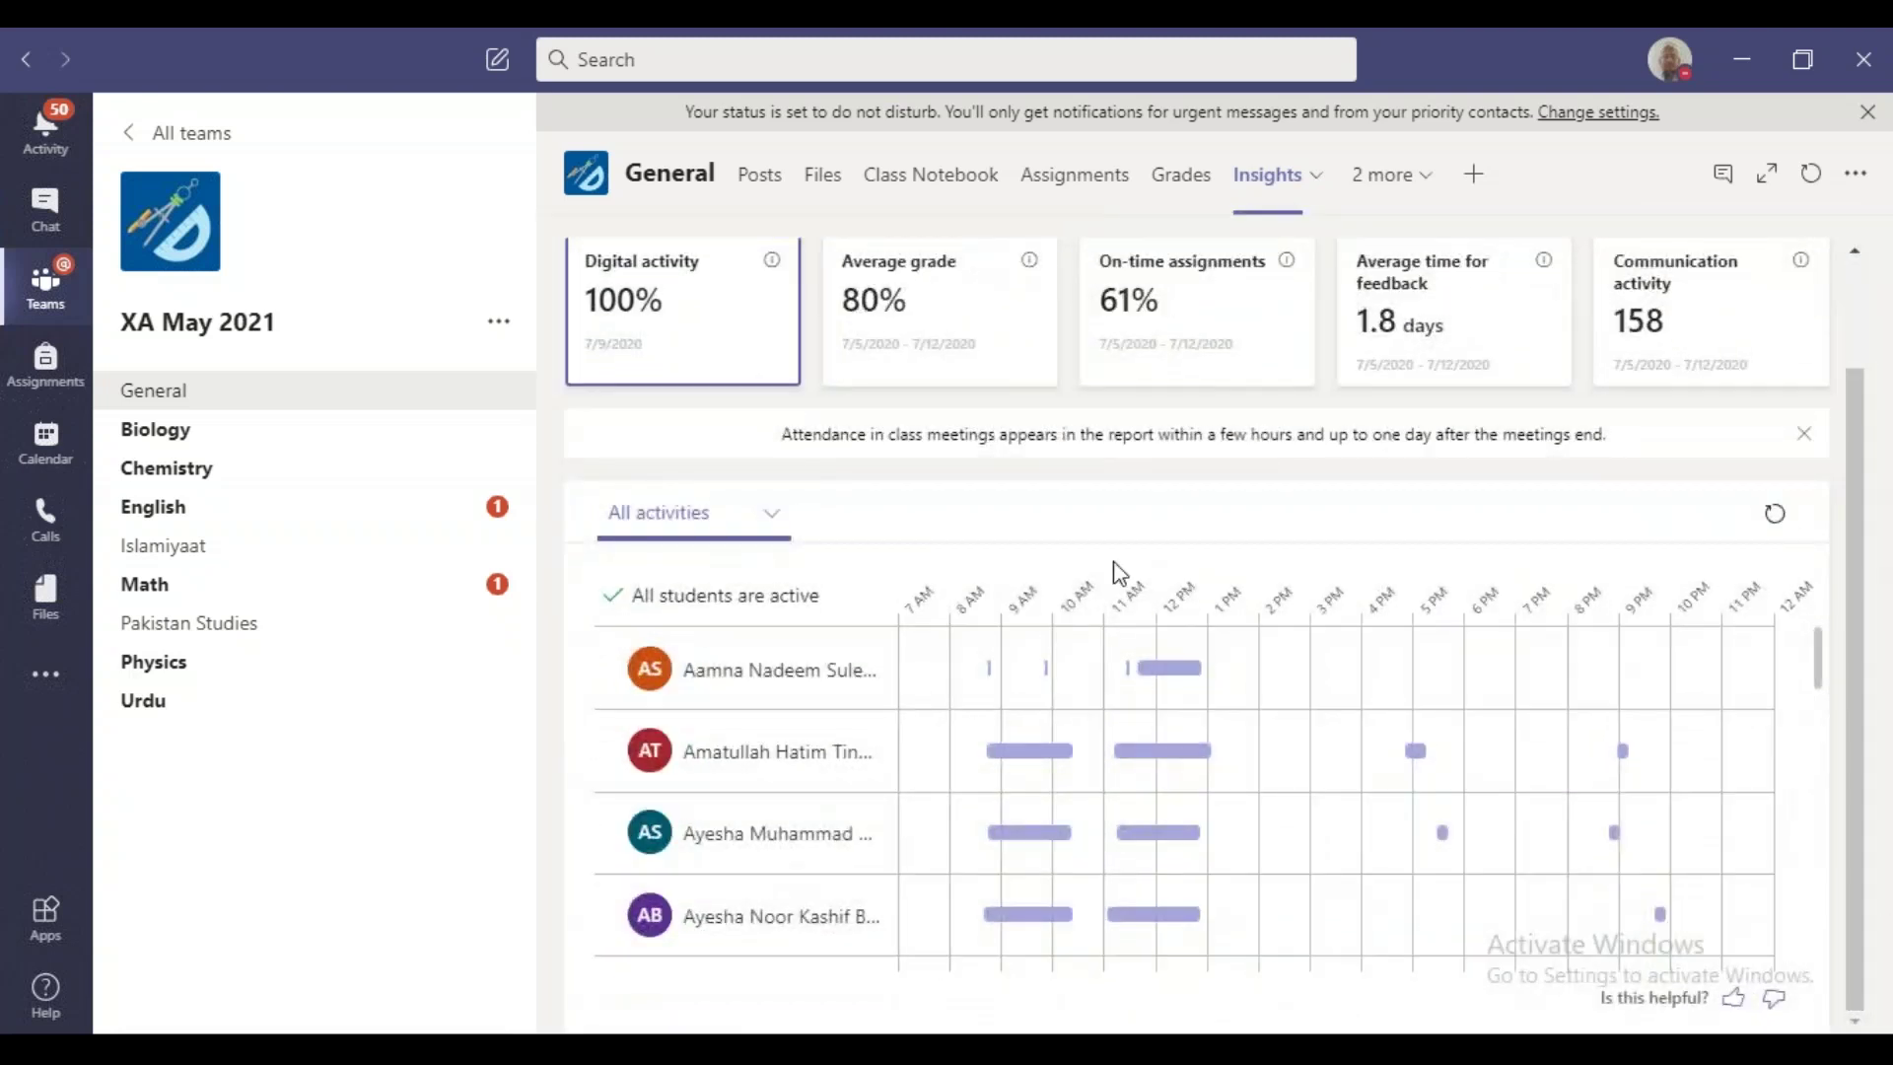
left_click(773, 521)
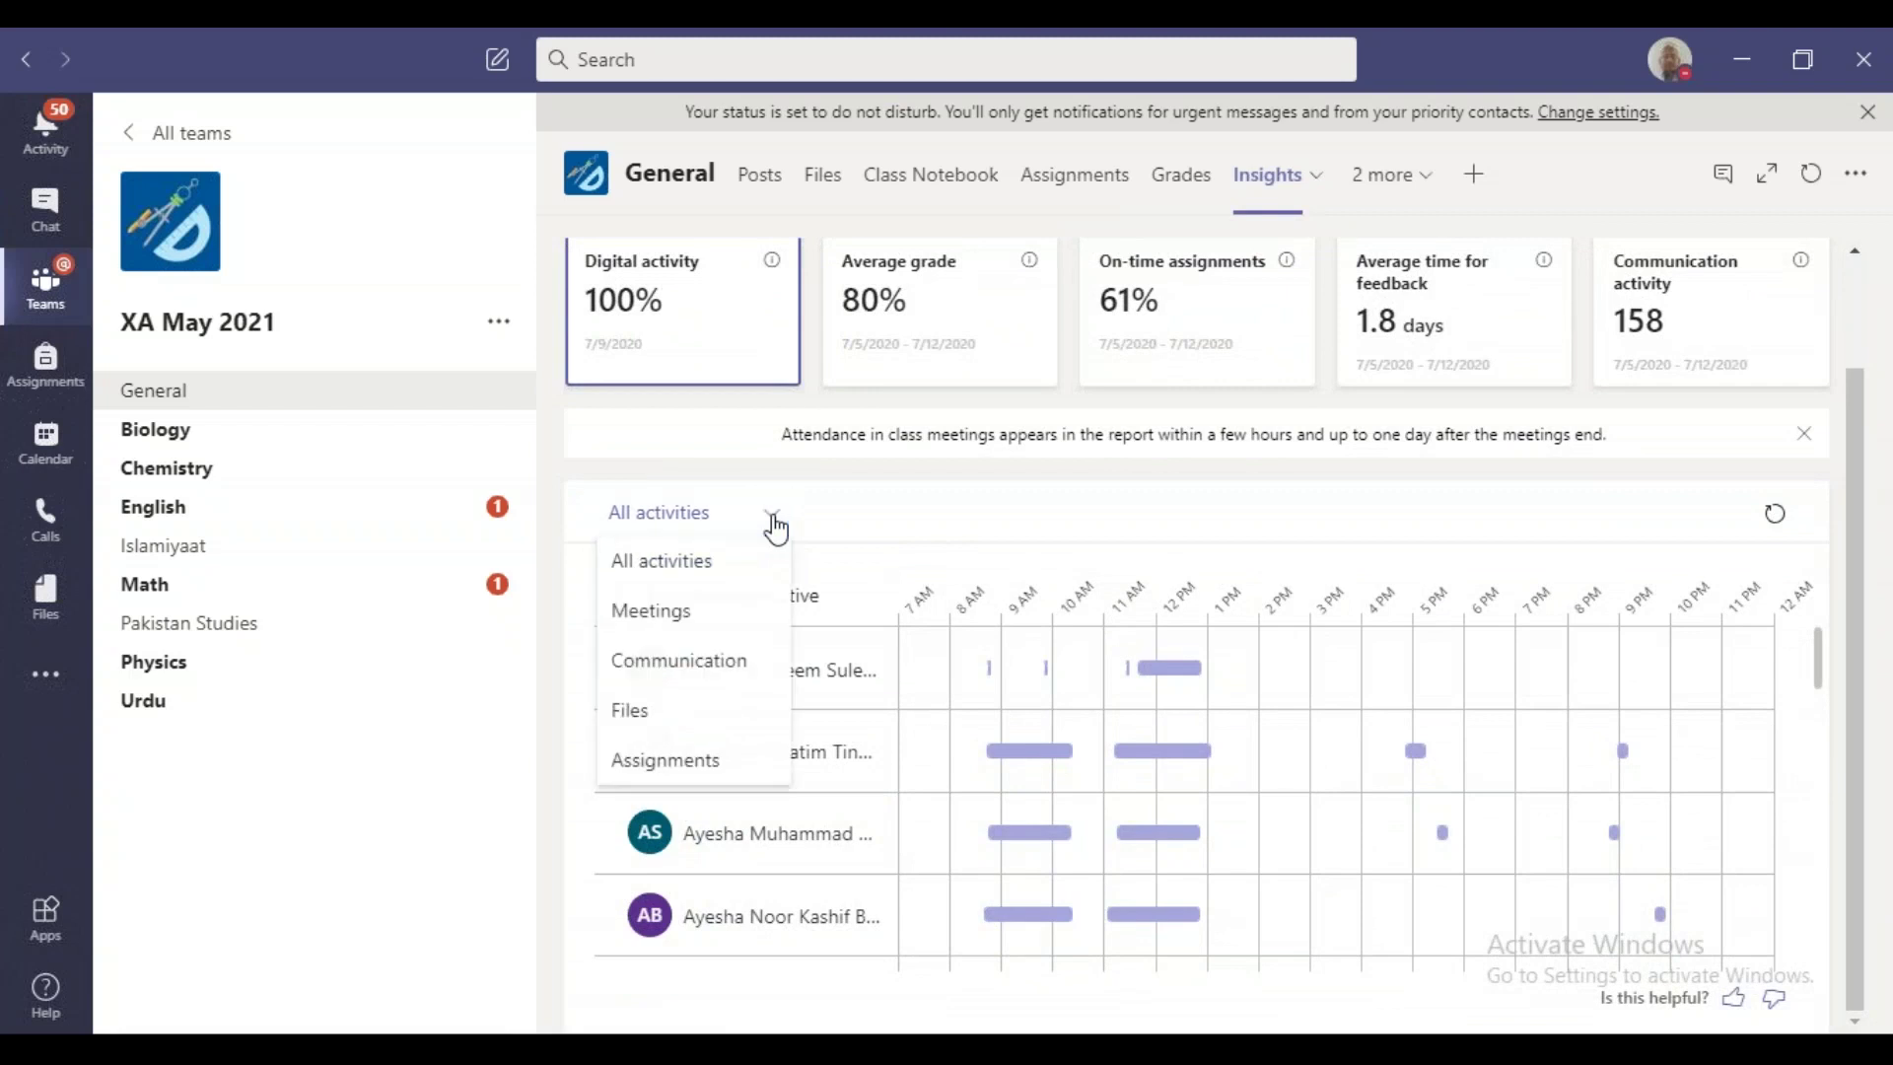
left_click(634, 613)
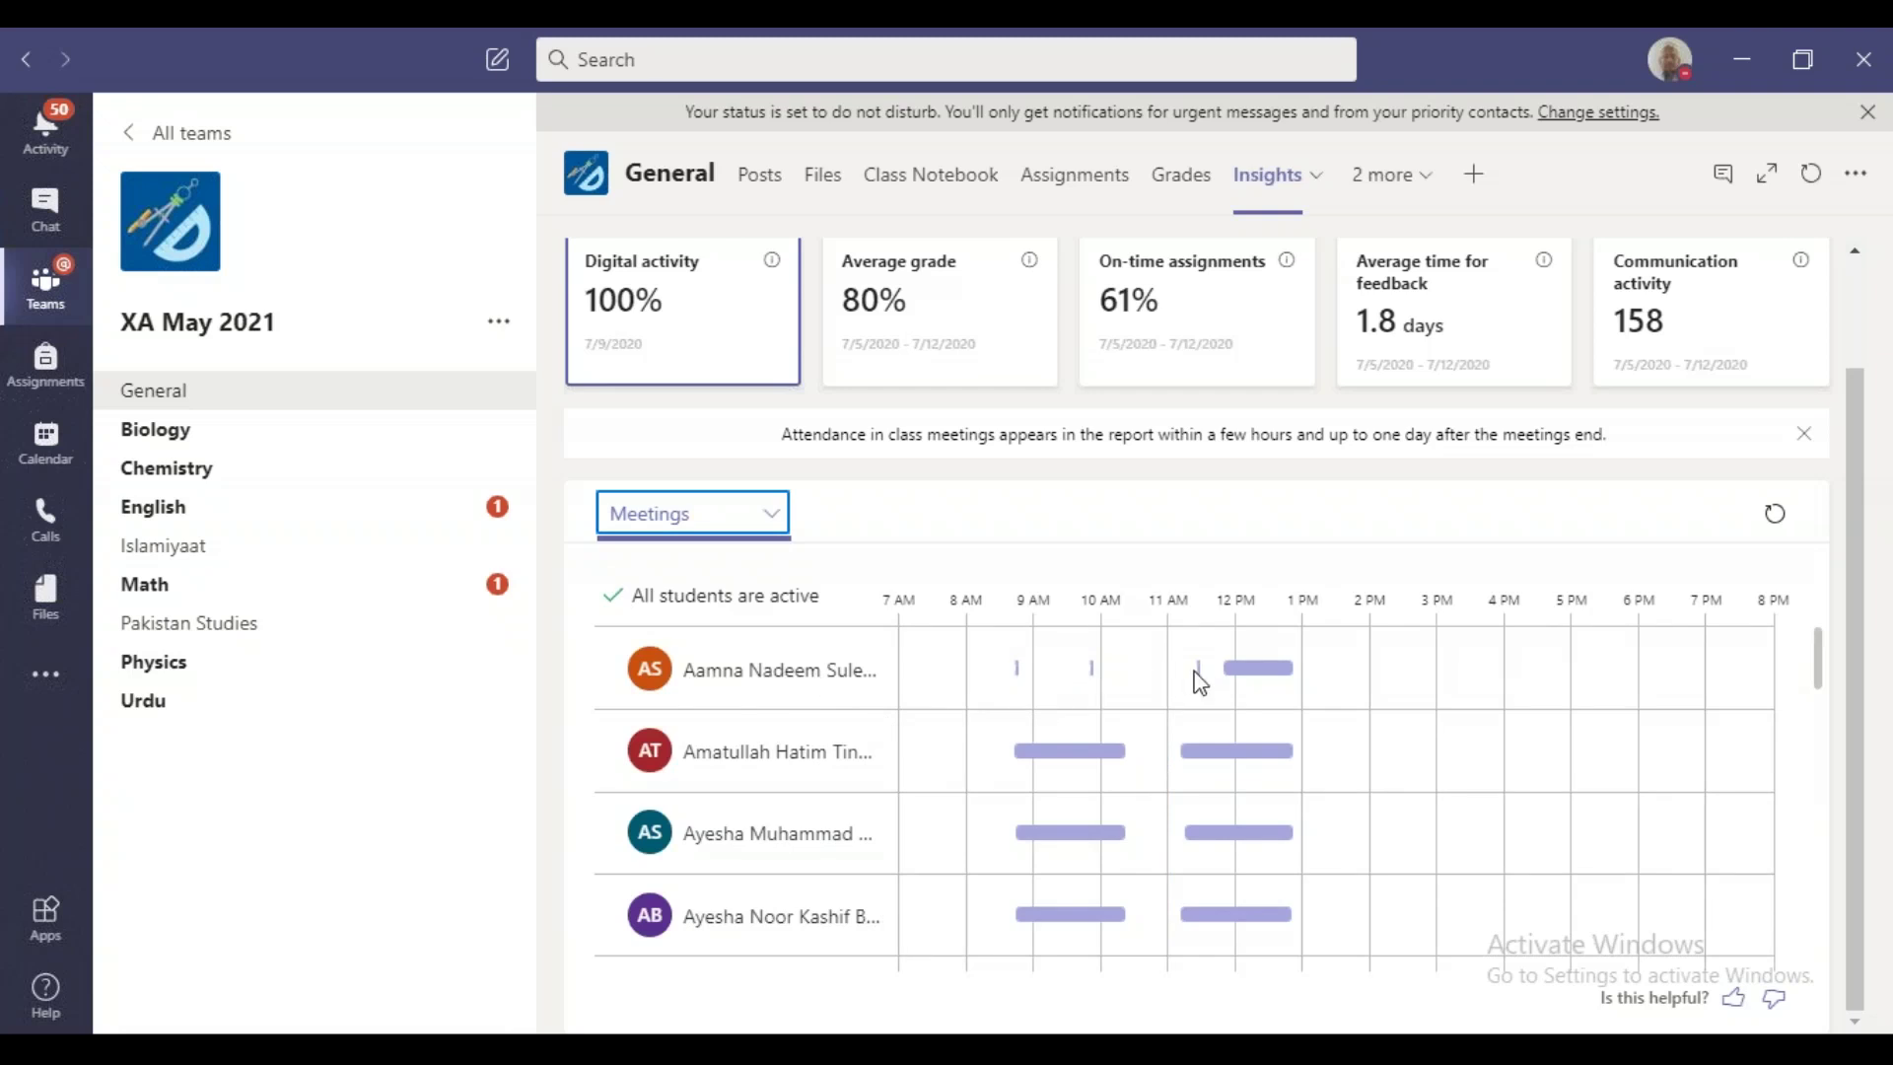
- Examine the meeting attendance details of individual students in the activity timeline
mouse_move(1258, 680)
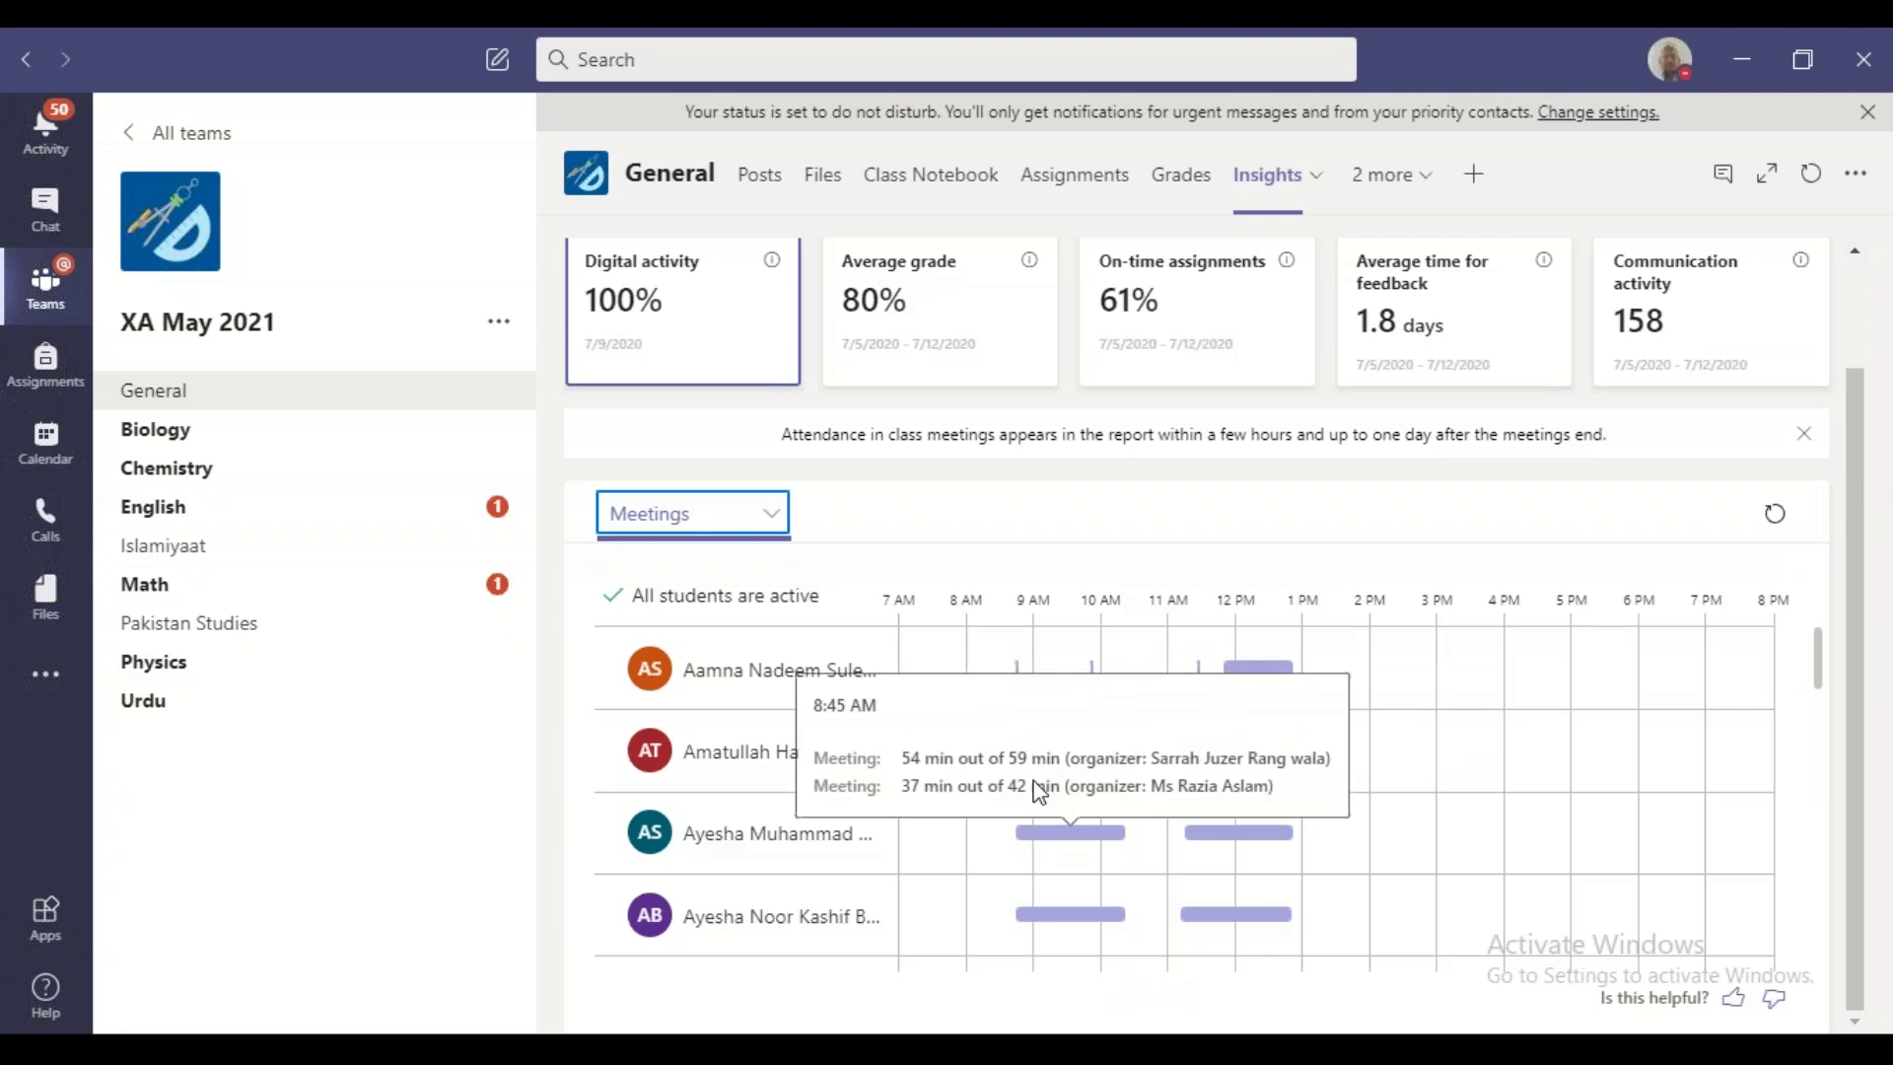
mouse_move(1247, 839)
mouse_move(1051, 919)
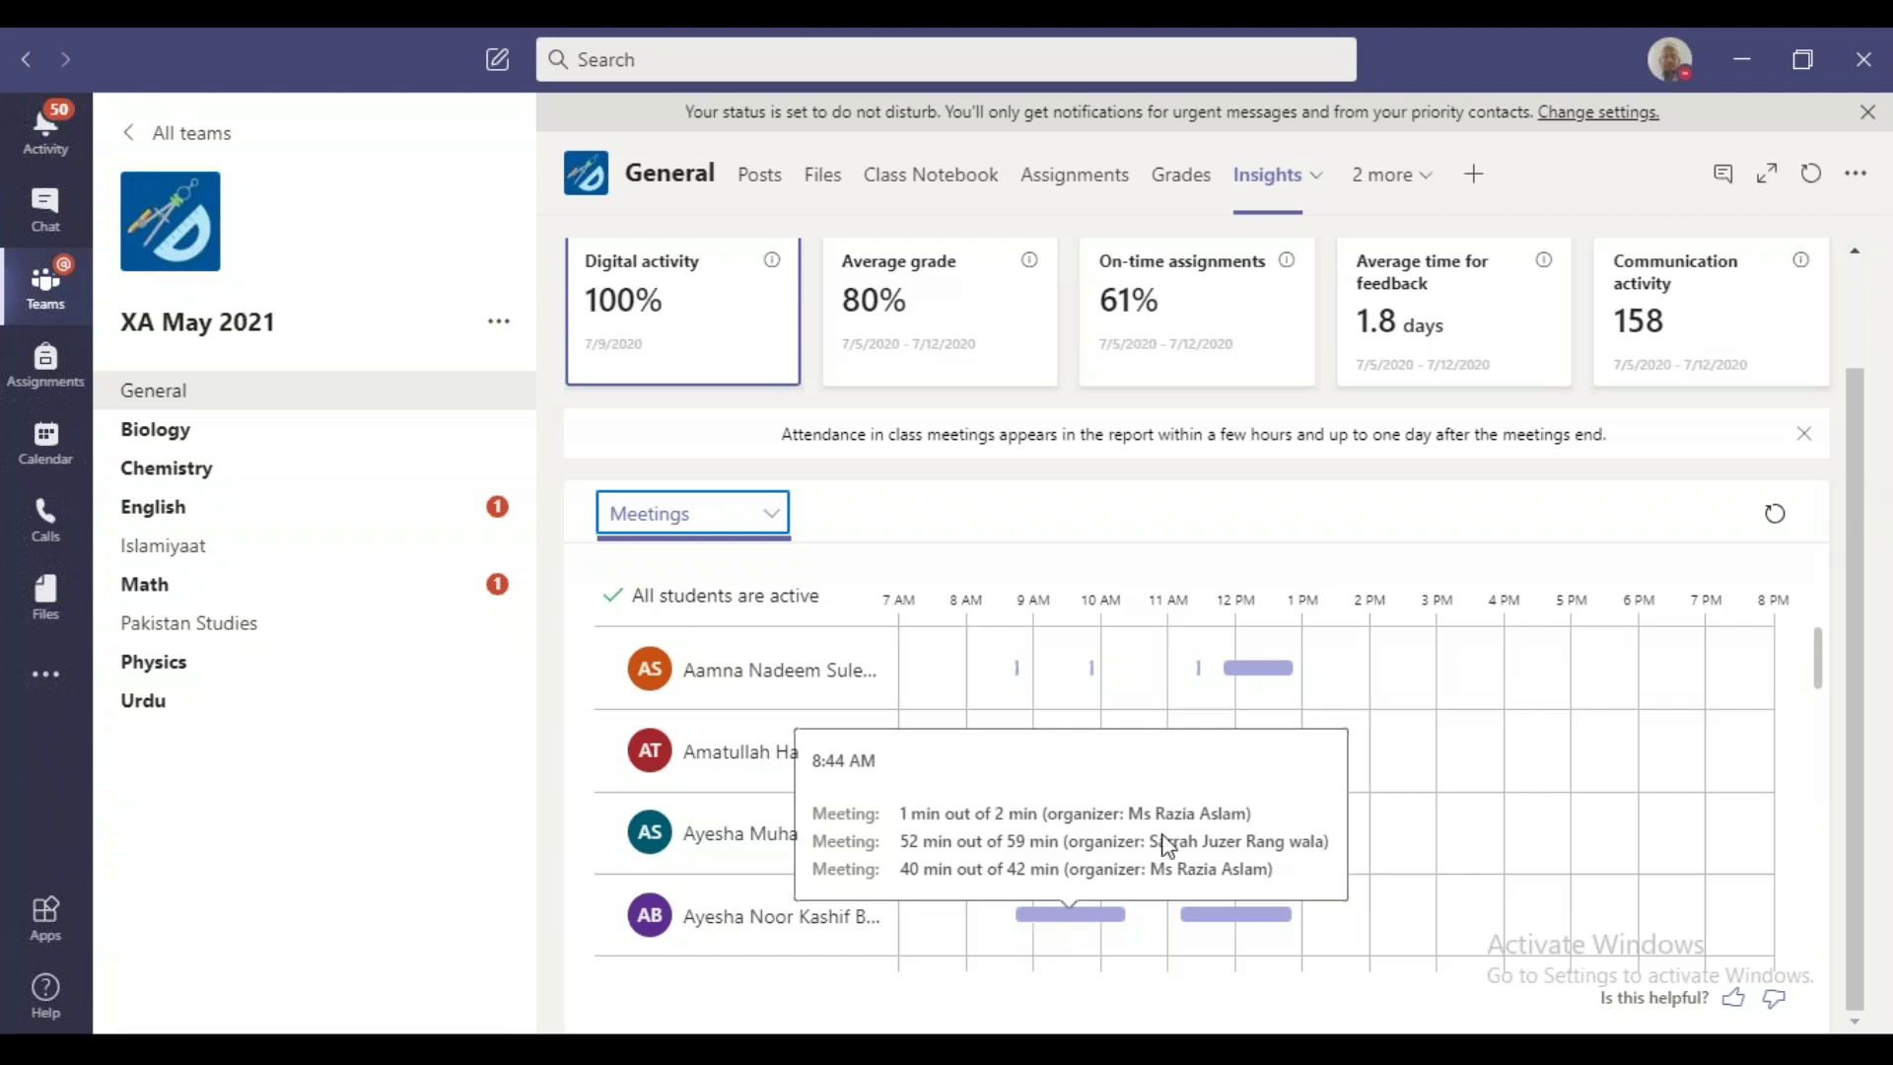
left_click(1829, 690)
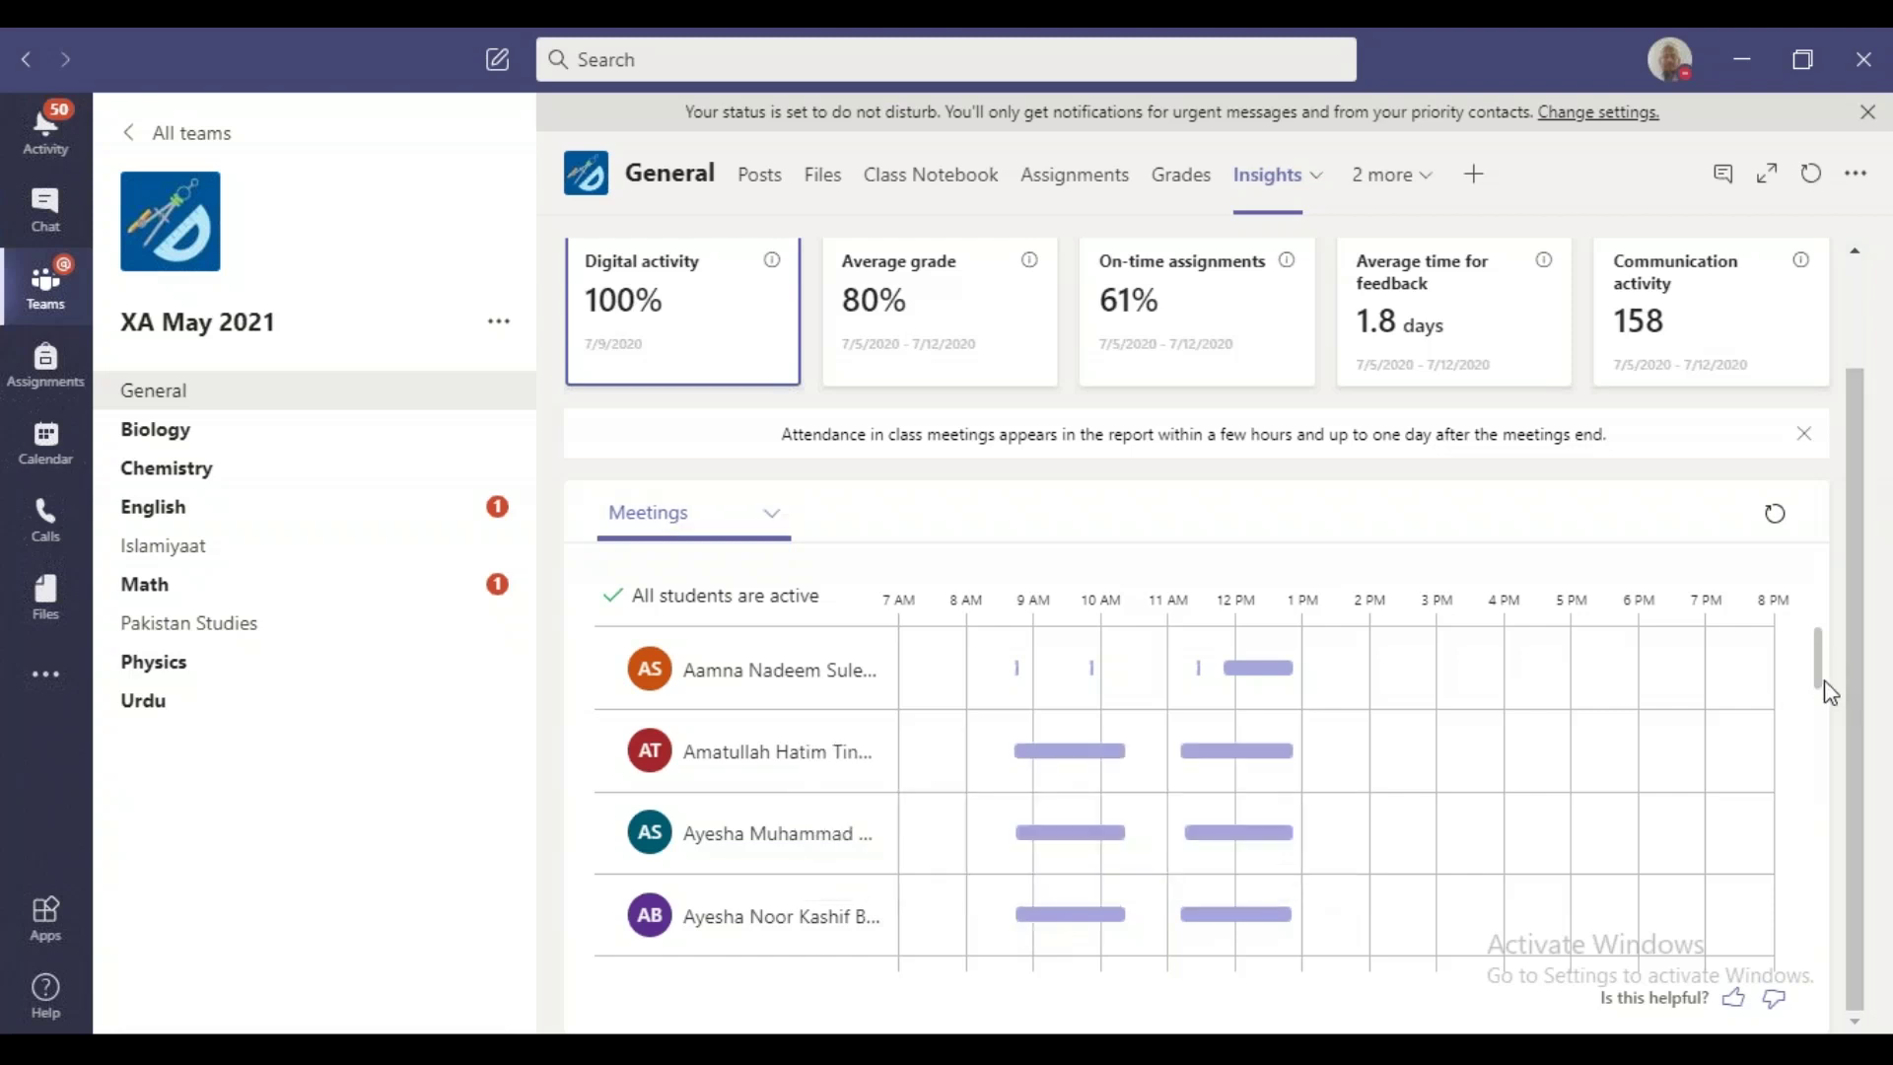
mouse_move(1806, 664)
left_mouse_down()
mouse_move(1856, 976)
mouse_move(1820, 651)
left_mouse_up()
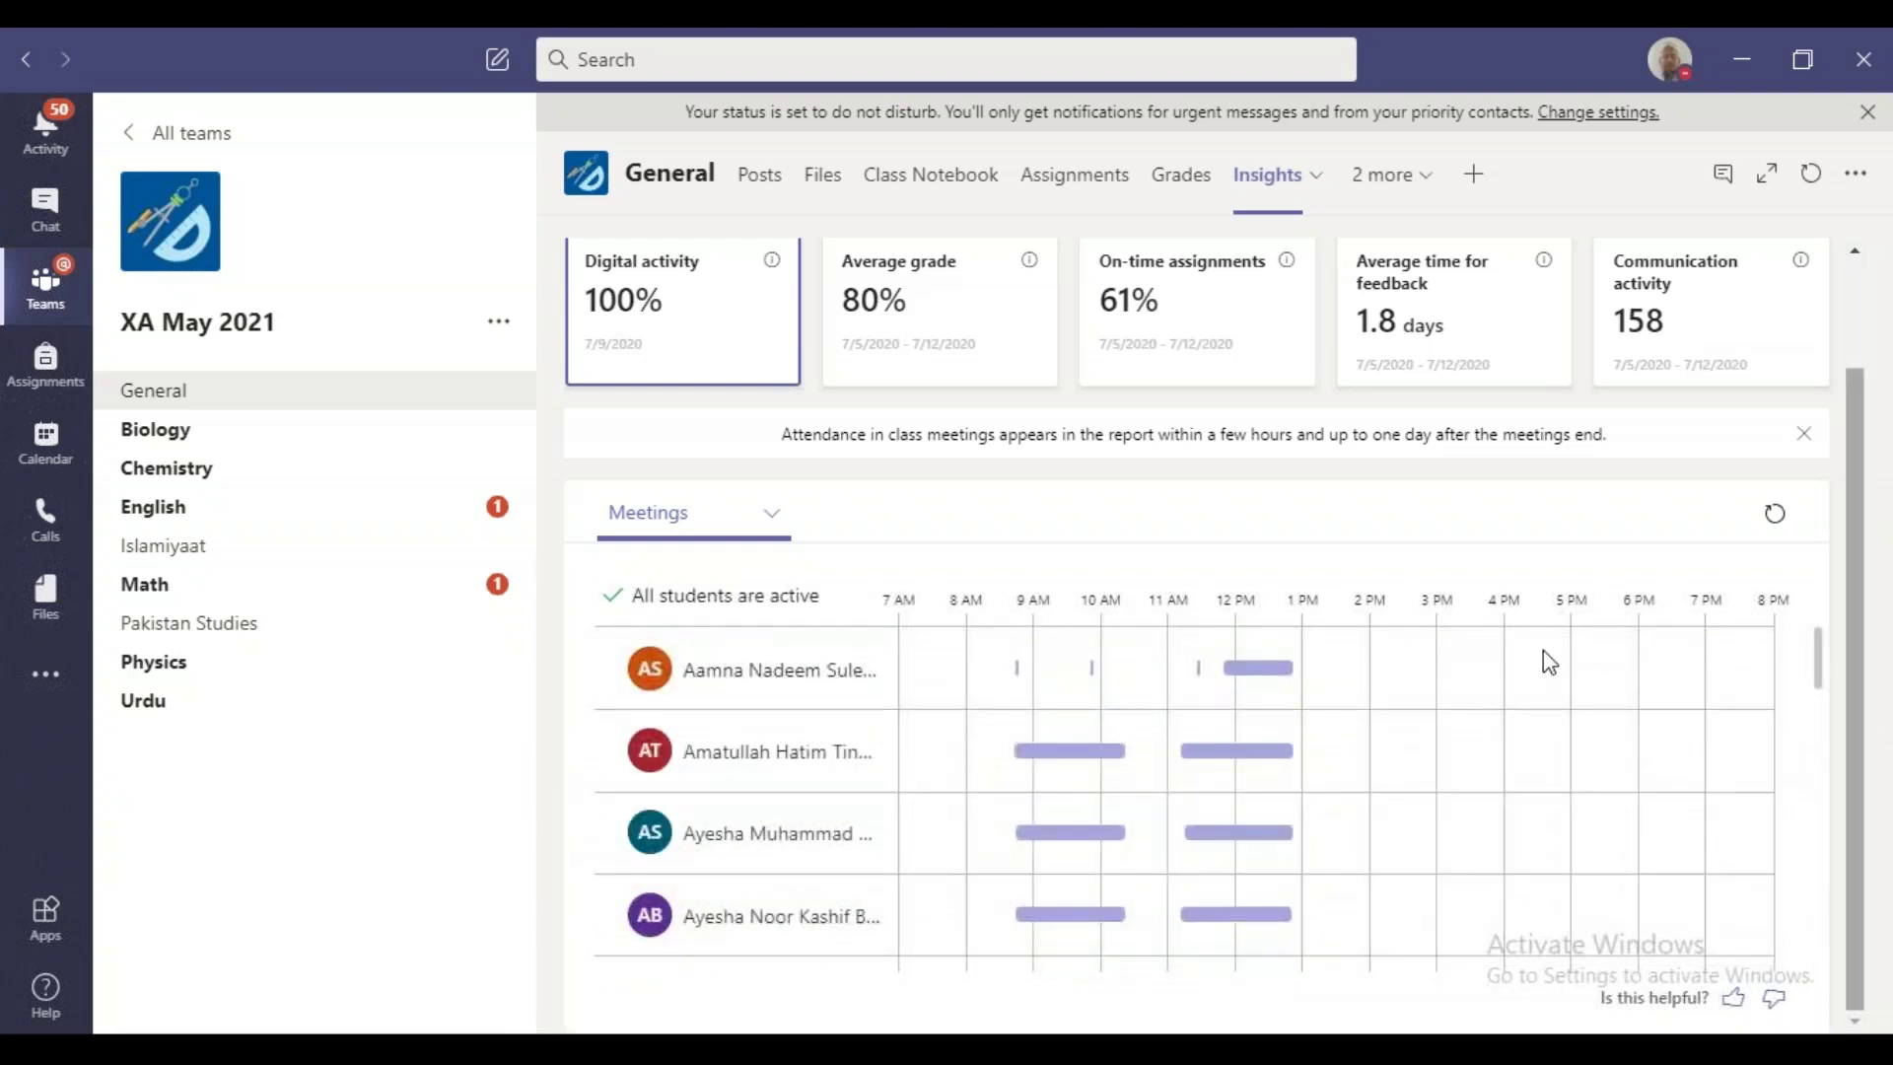
mouse_move(1234, 751)
- Filter the Insights report to the fifth student in the class list
scroll(1863, 576, "up", 2)
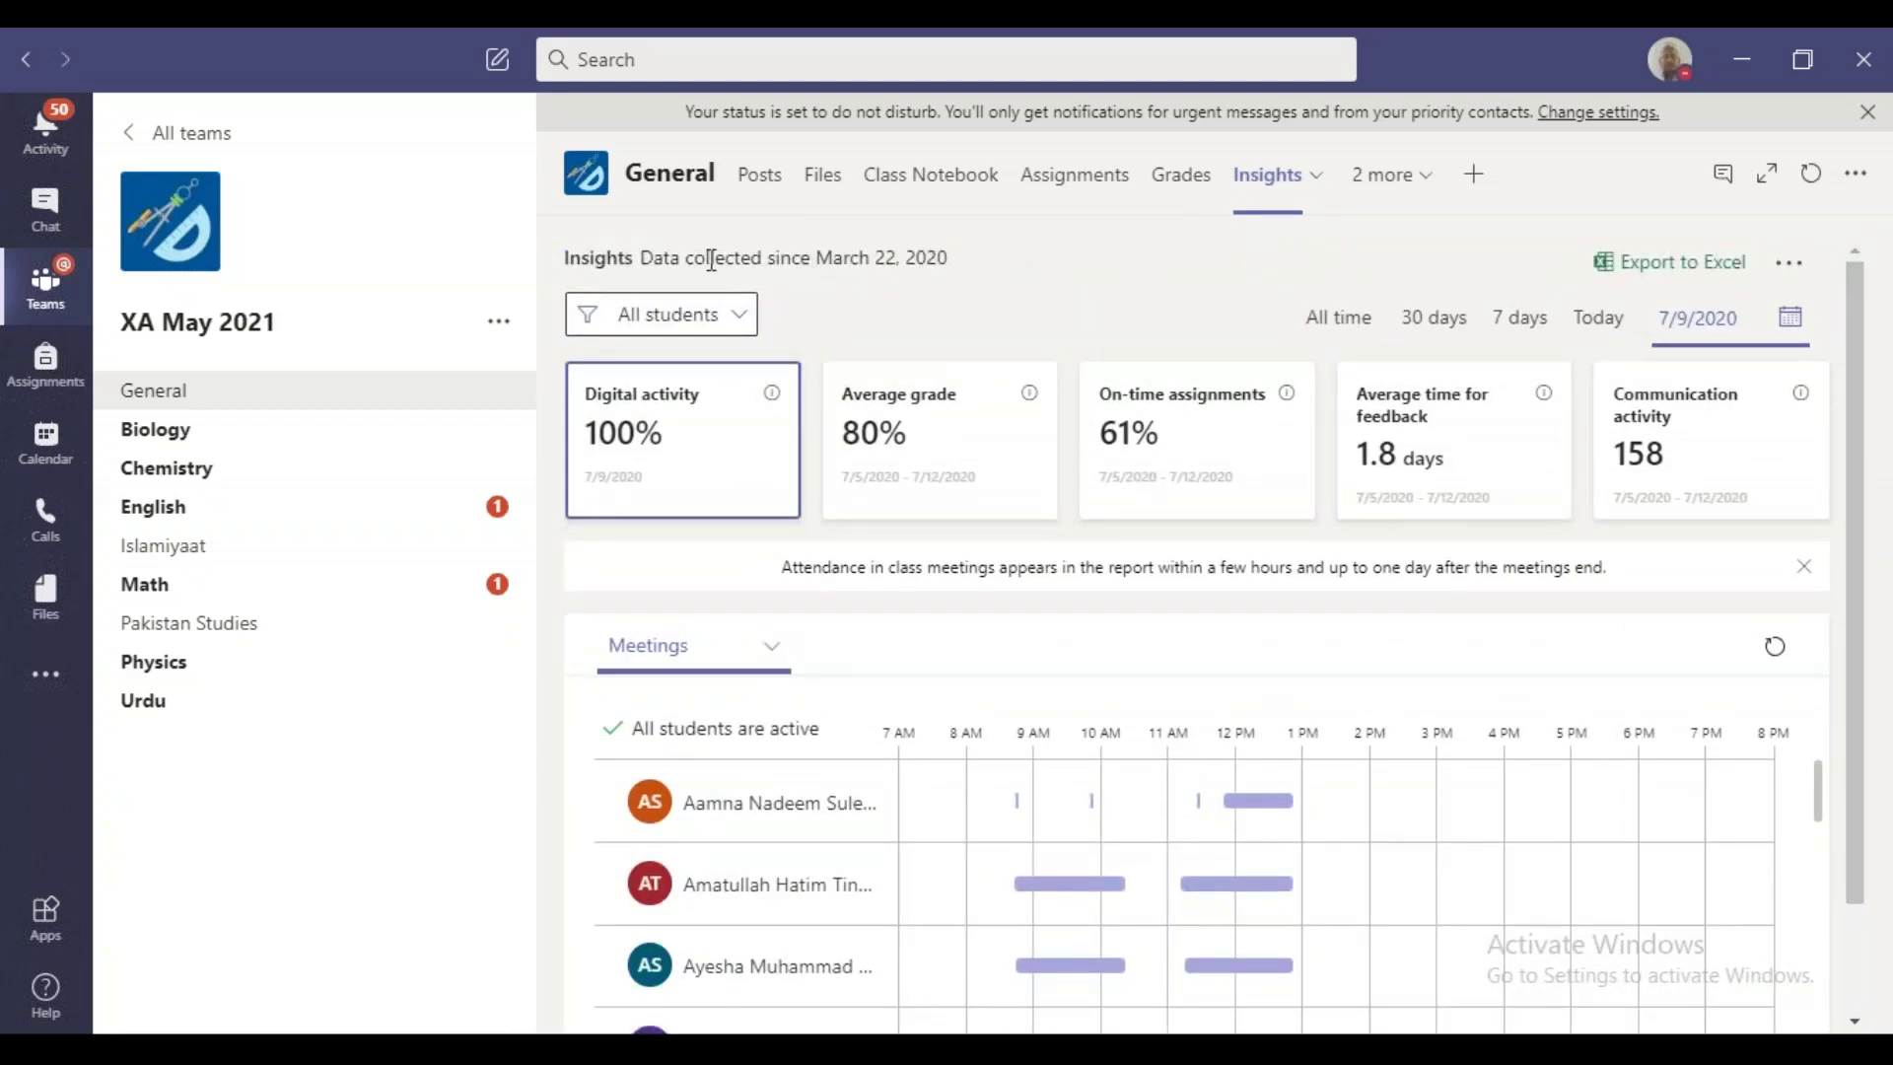
left_click(743, 318)
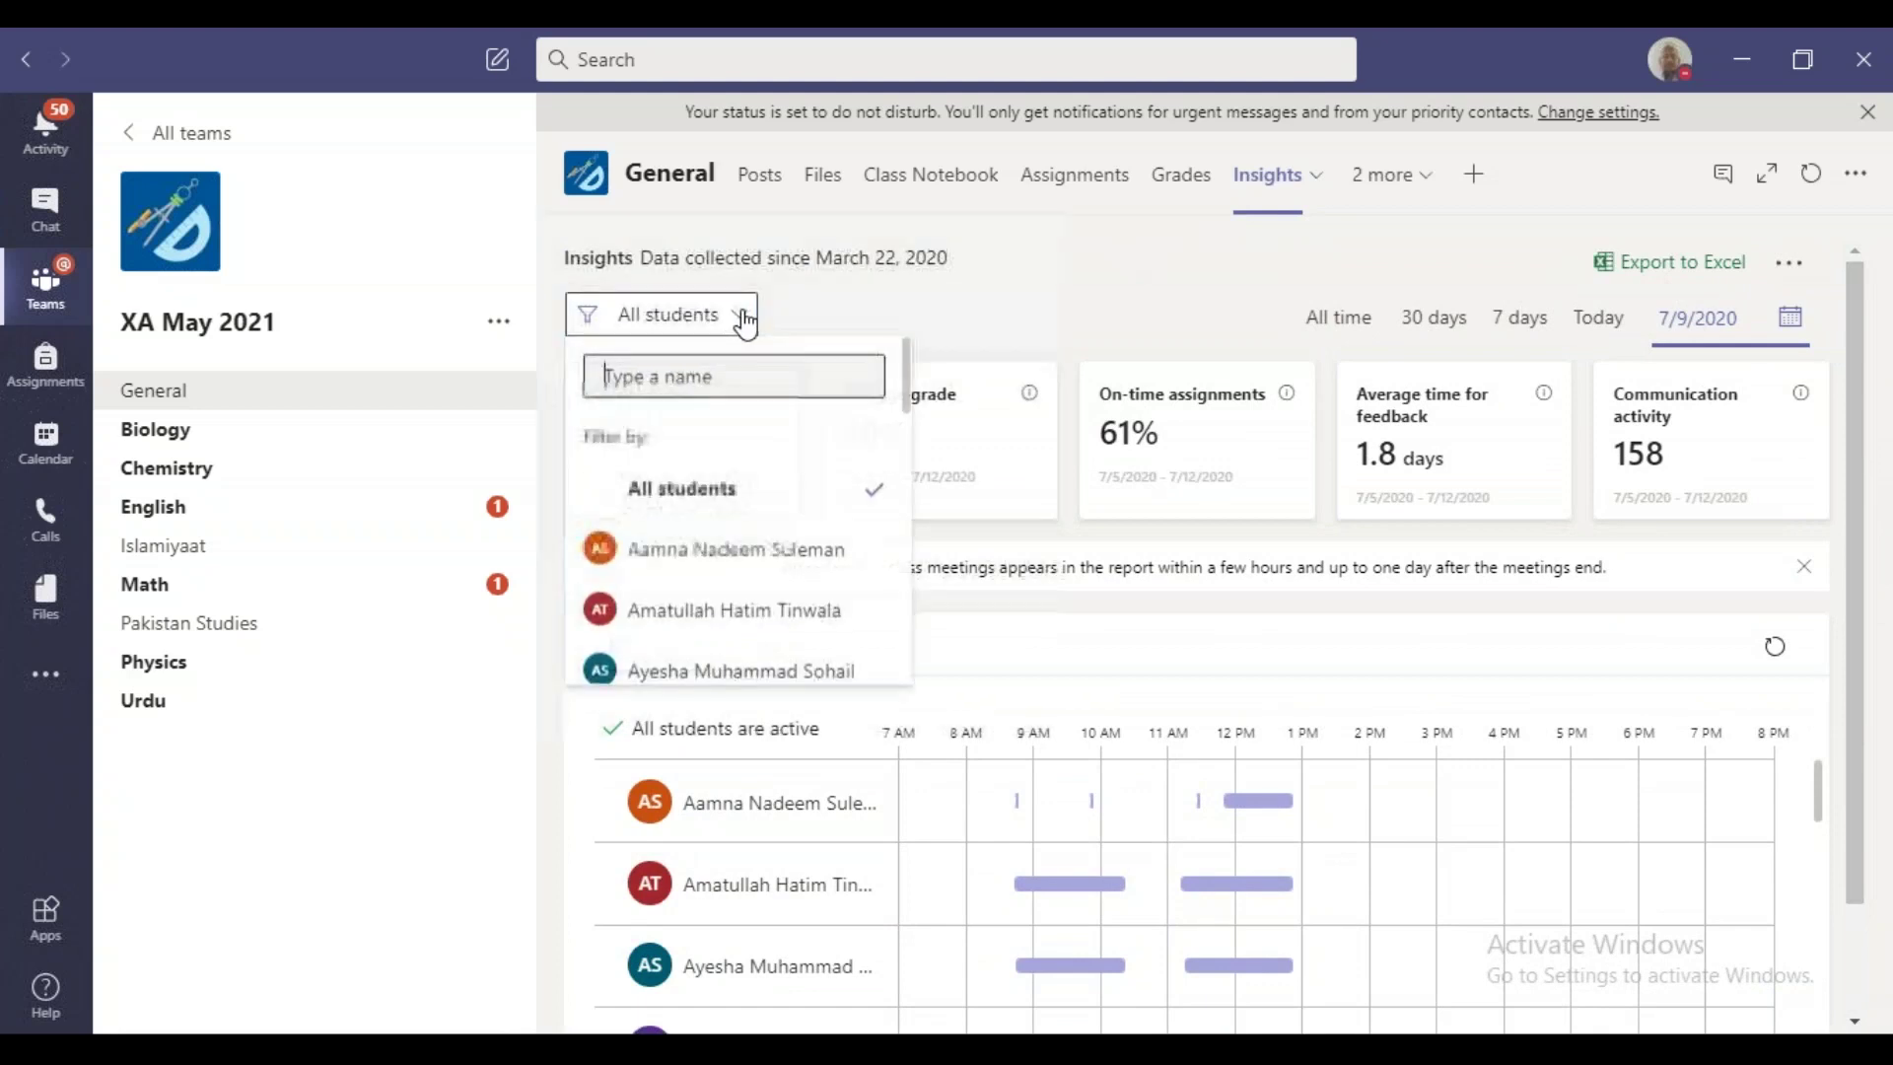
scroll(915, 427, "down", 2)
scroll(915, 427, "down", 3)
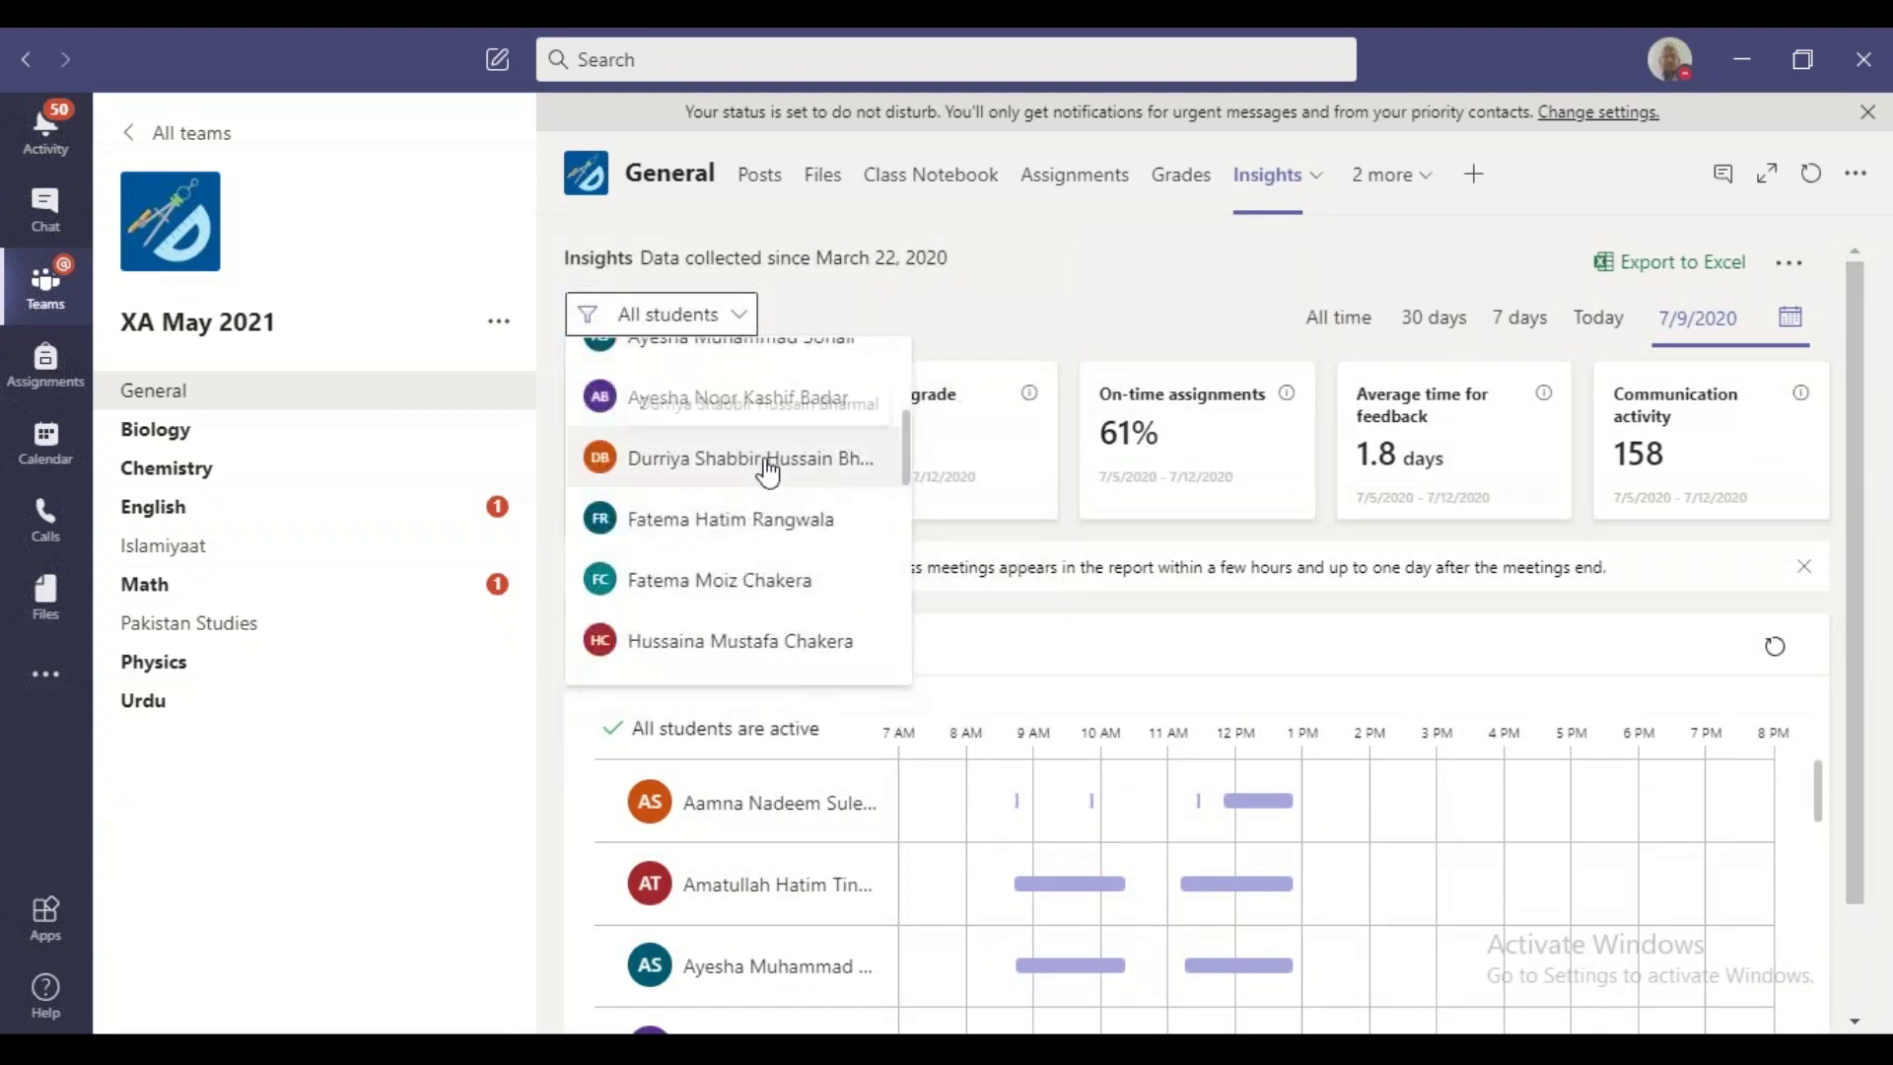
left_click(768, 471)
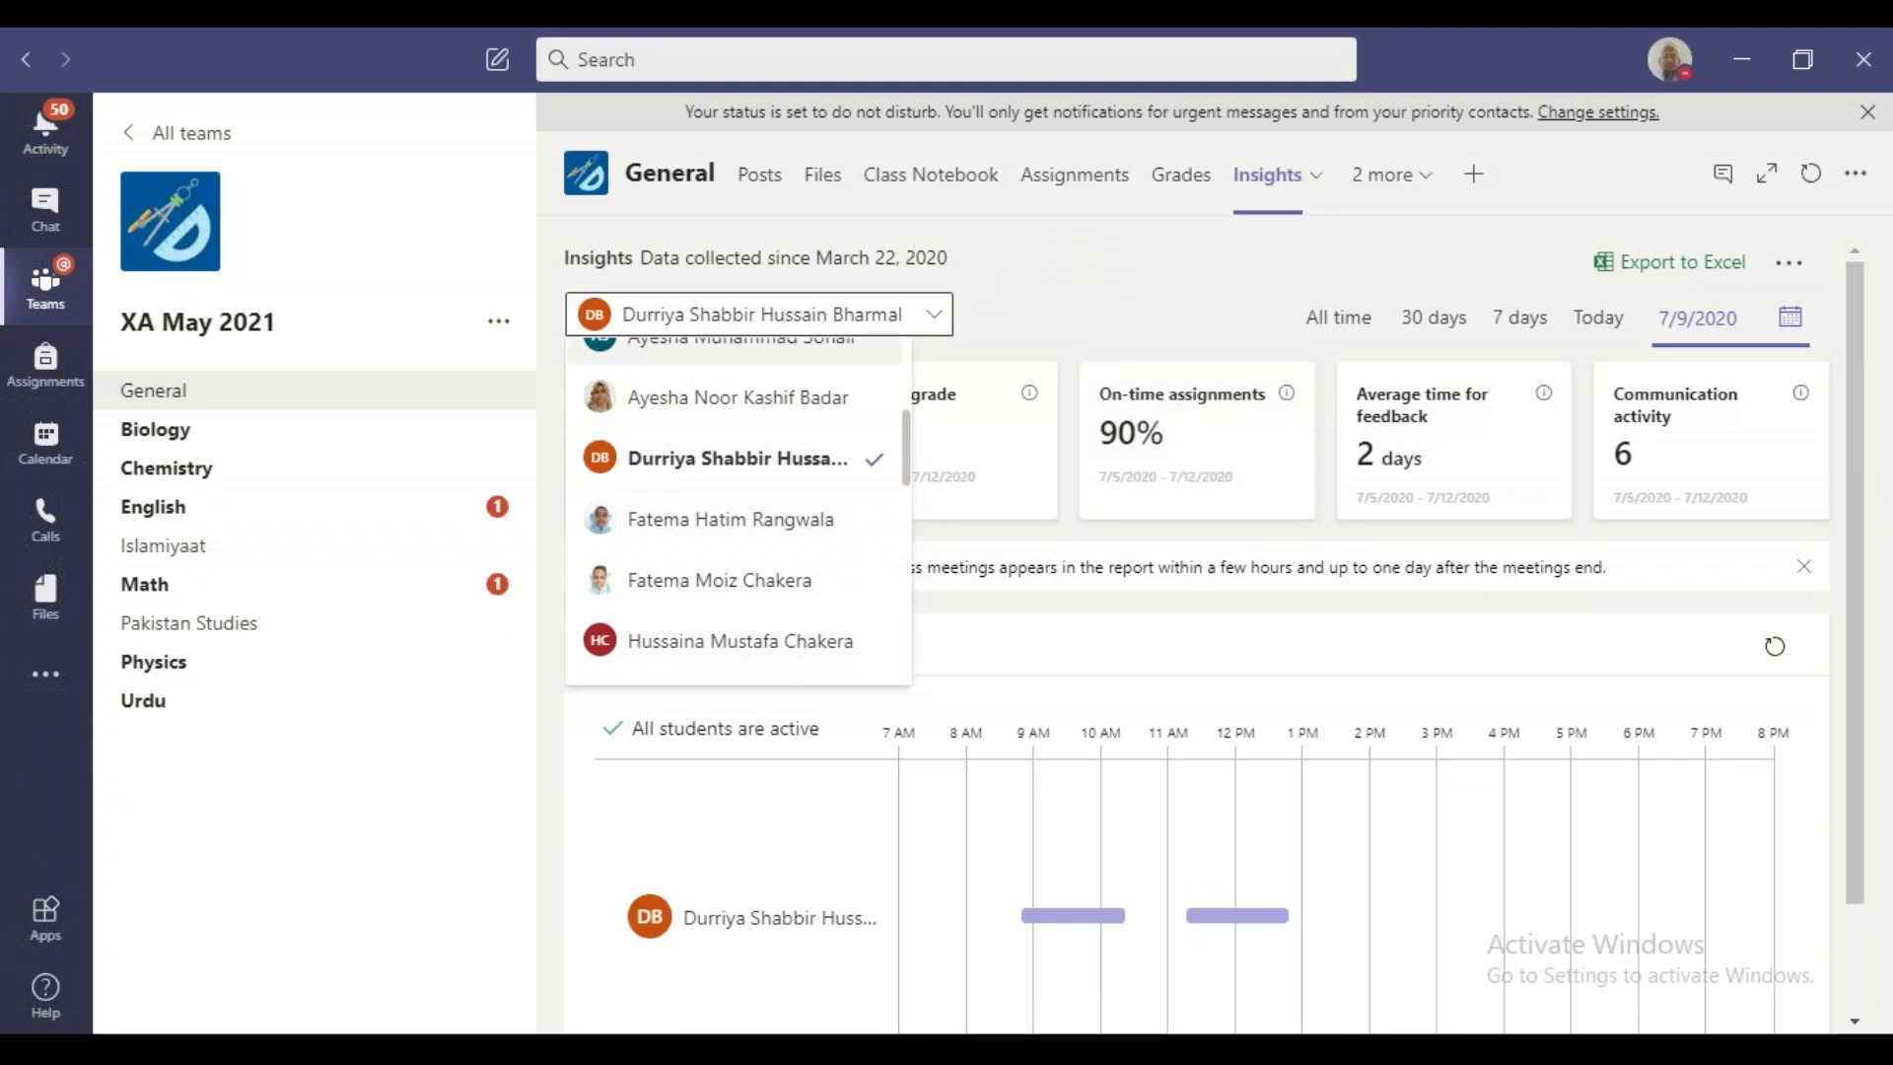
left_click(942, 320)
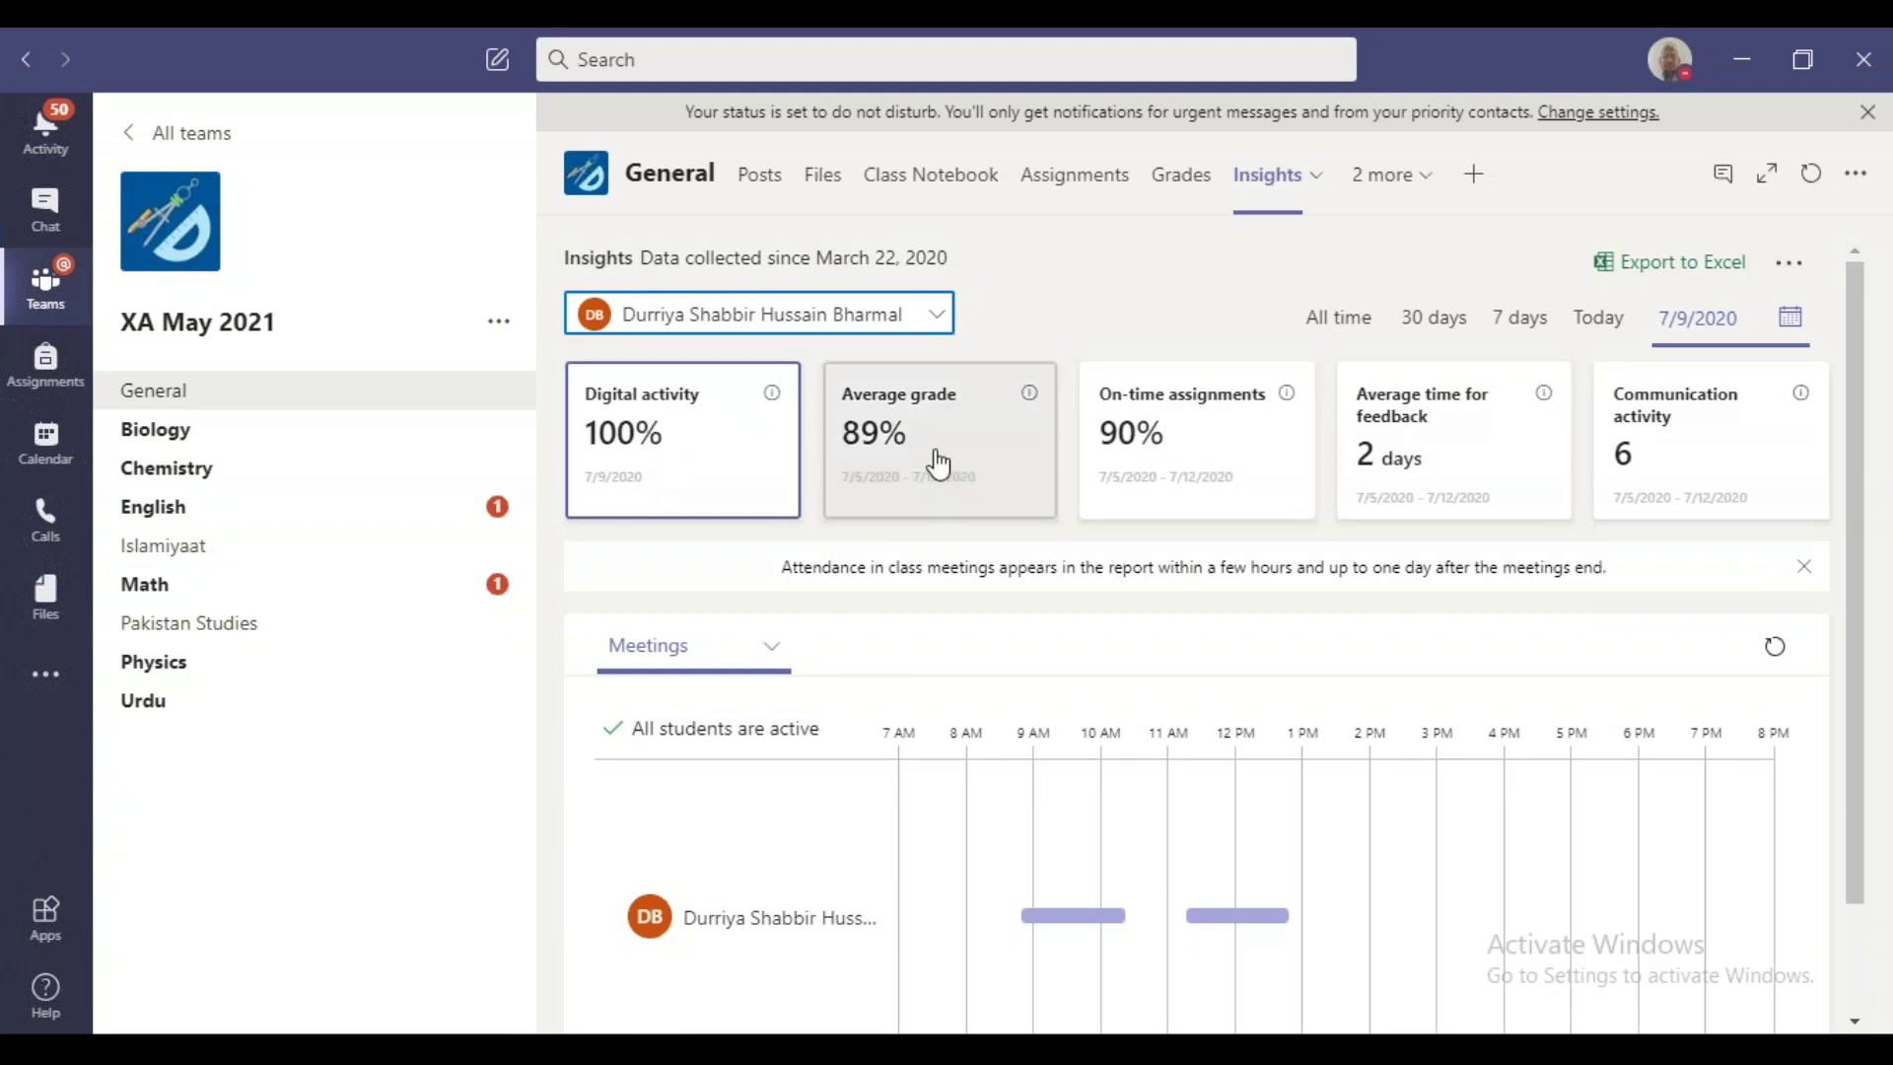
- Open the selected student's on-time assignments report and review its chart and list of assignment statuses
left_click(1164, 450)
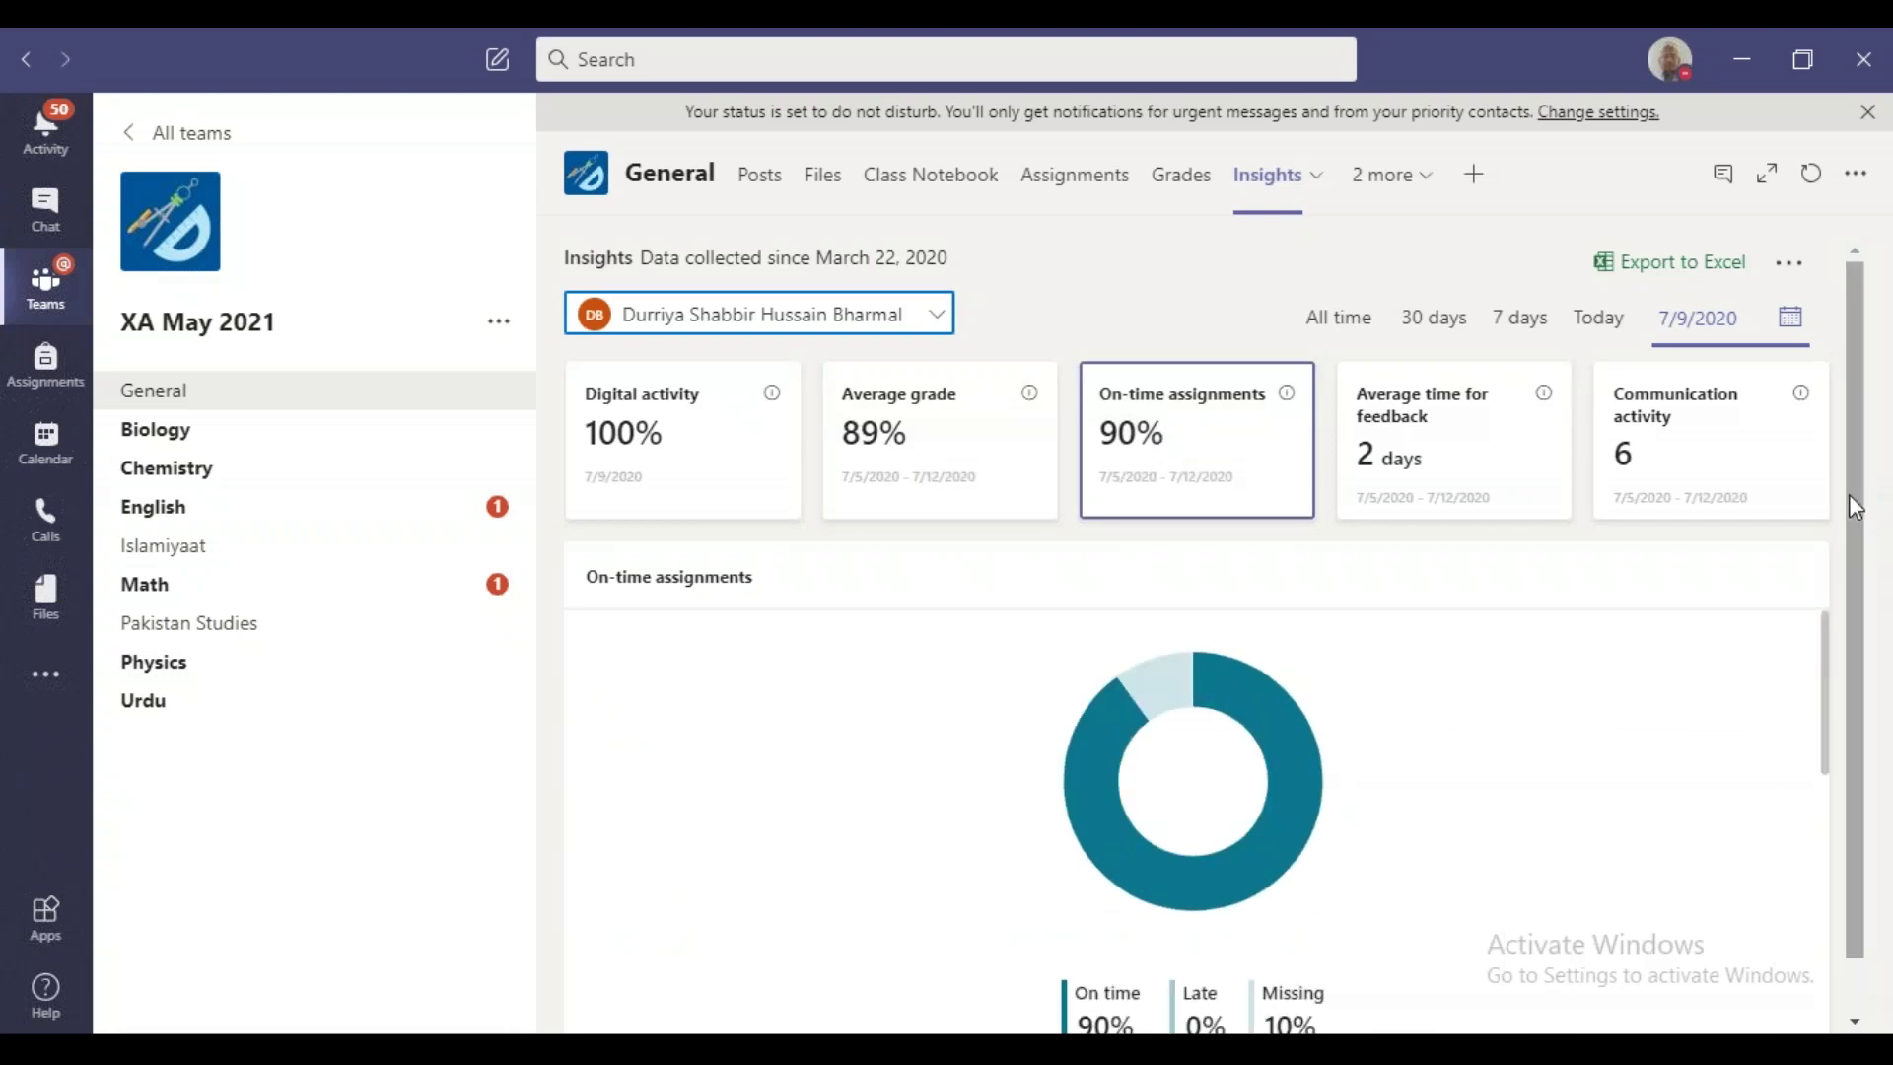
left_click_drag(1860, 532, 1861, 600)
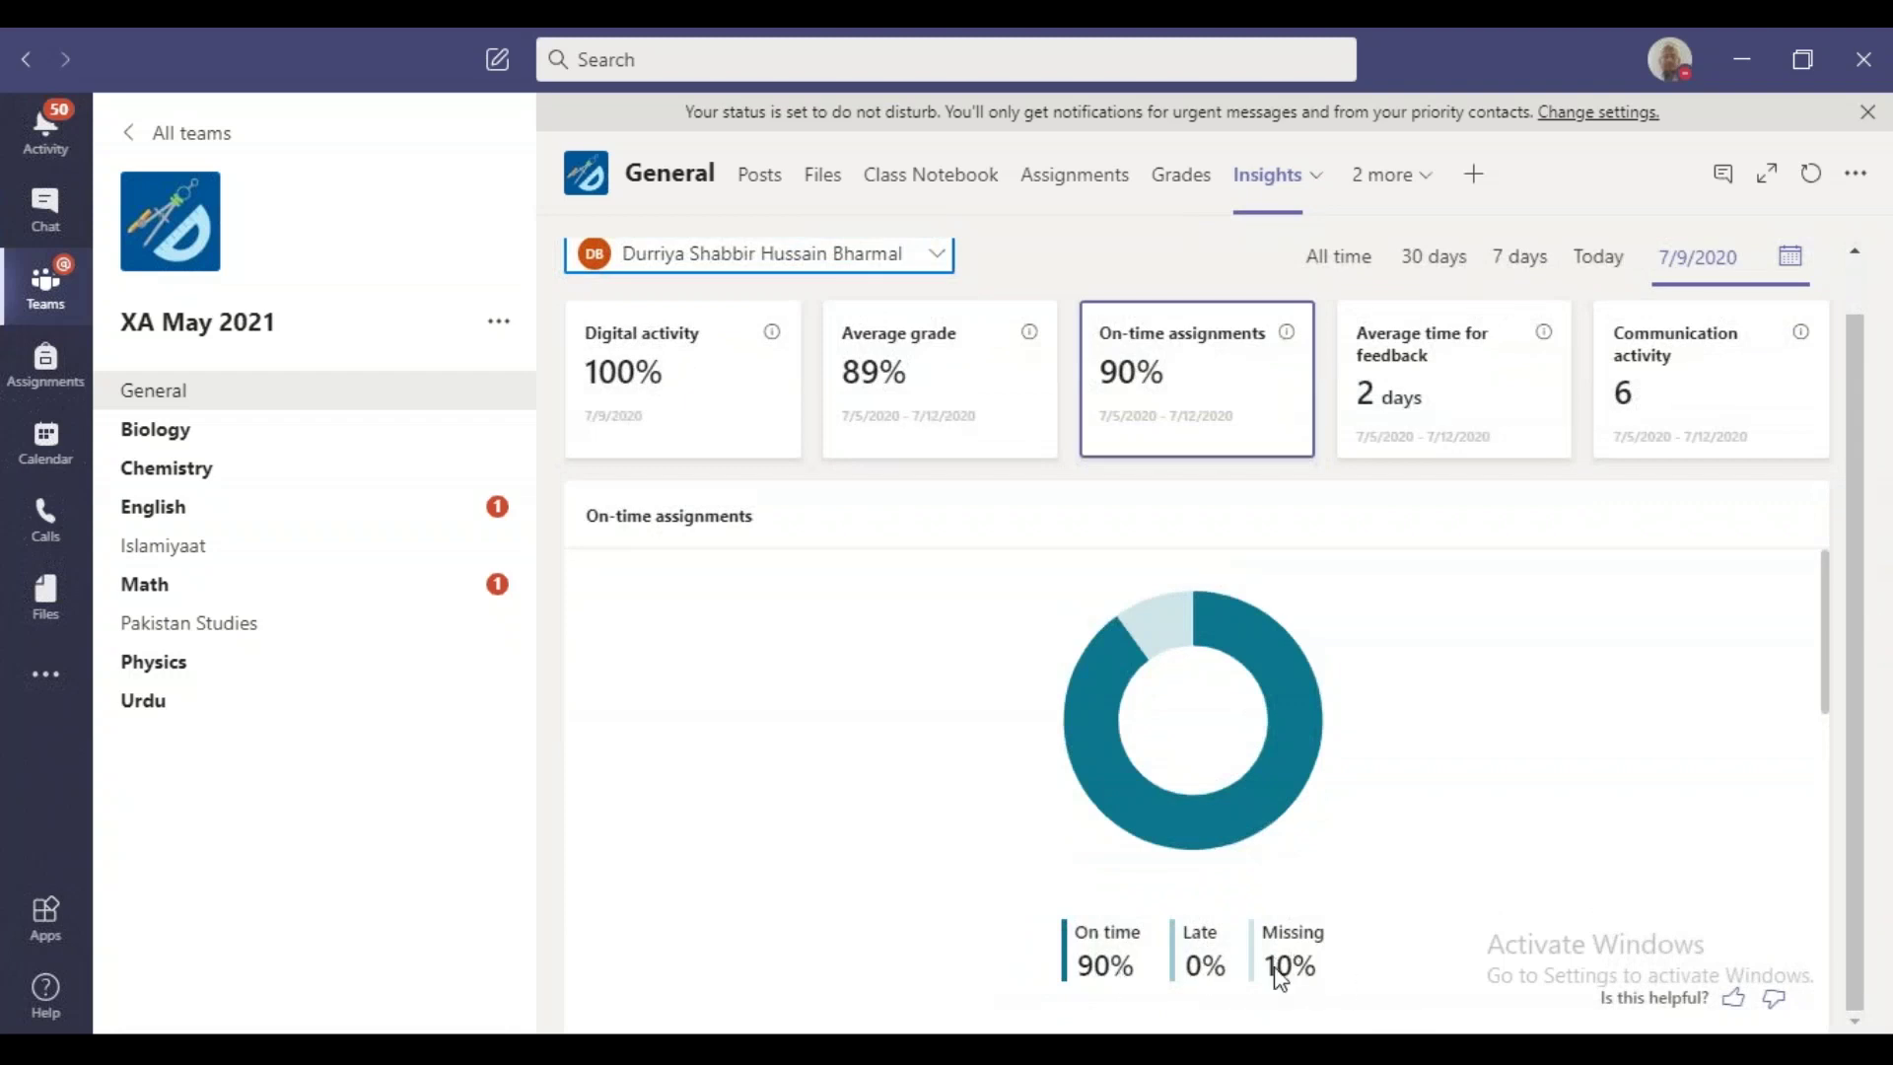
left_click_drag(1824, 655, 1840, 845)
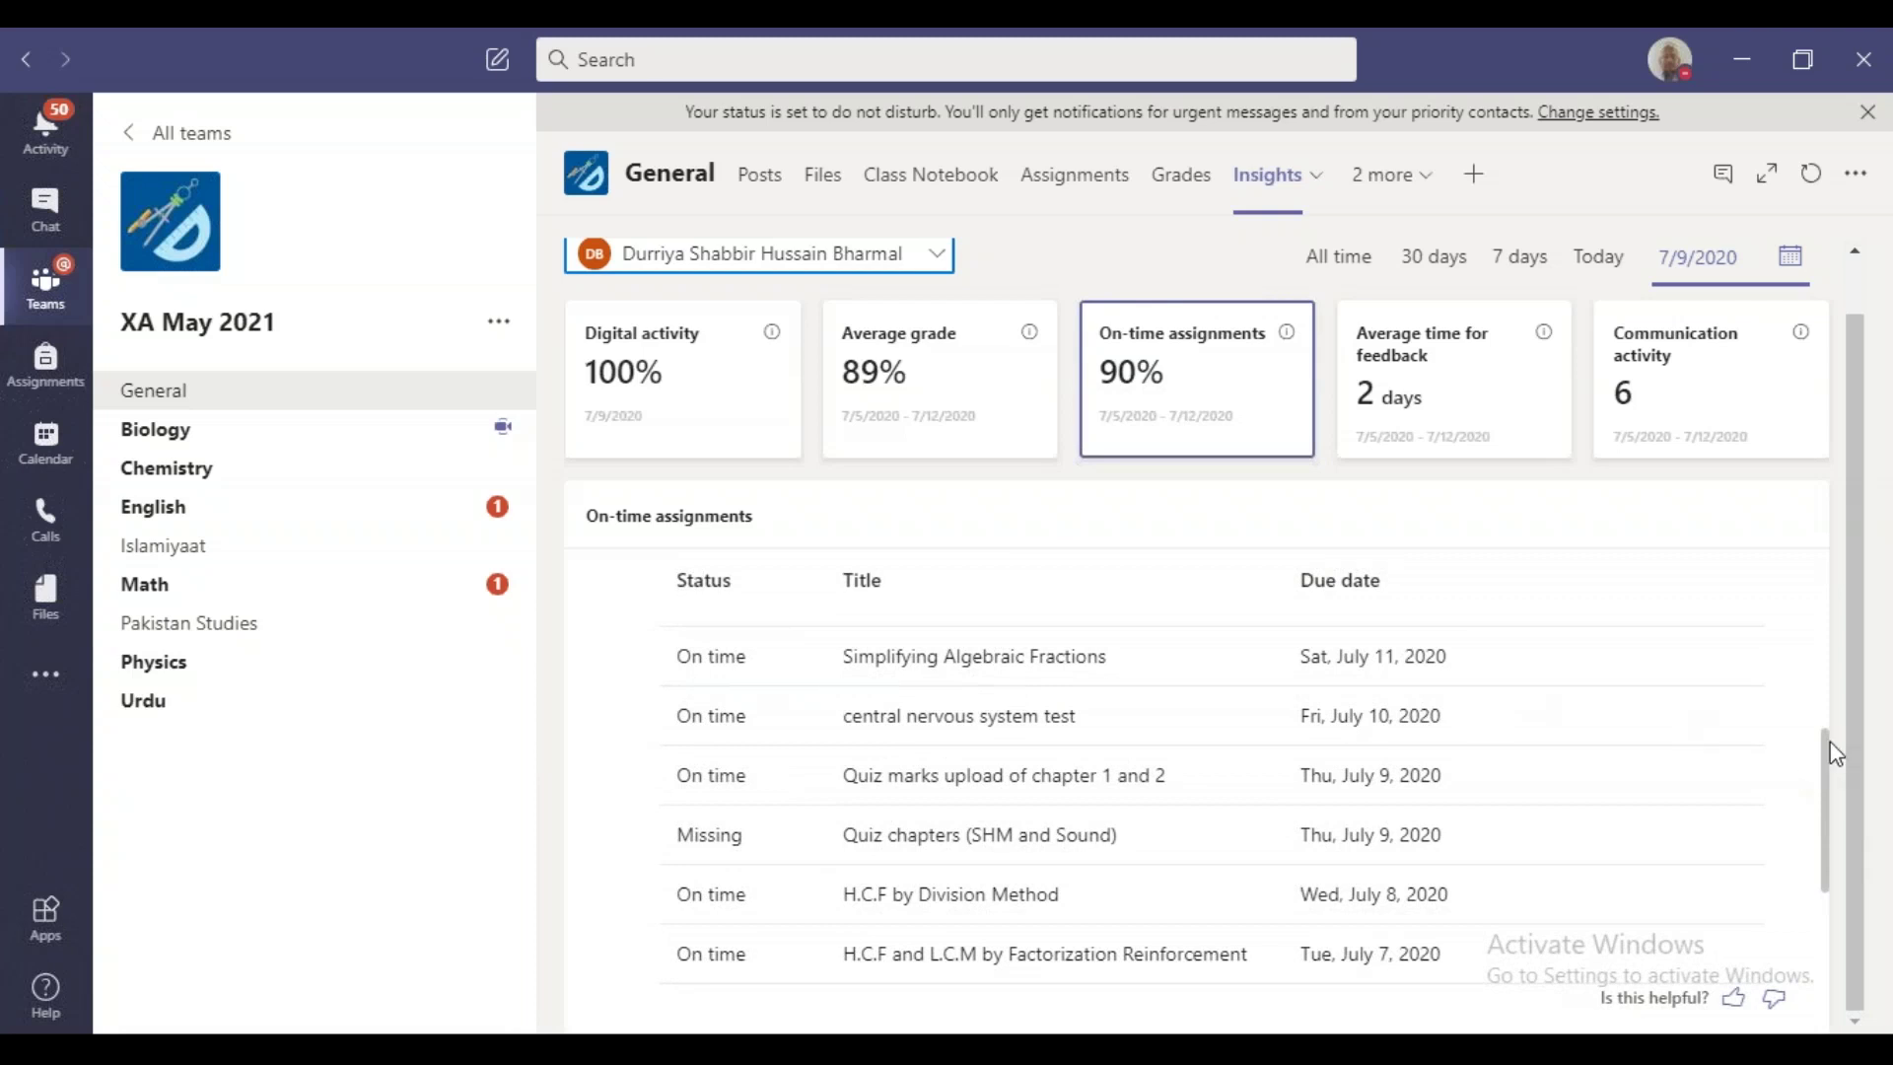
left_click_drag(1831, 752, 1865, 552)
- Open the Grades overview of the XA May 2021 team
scroll(1877, 464, "down", 4)
left_click(1171, 183)
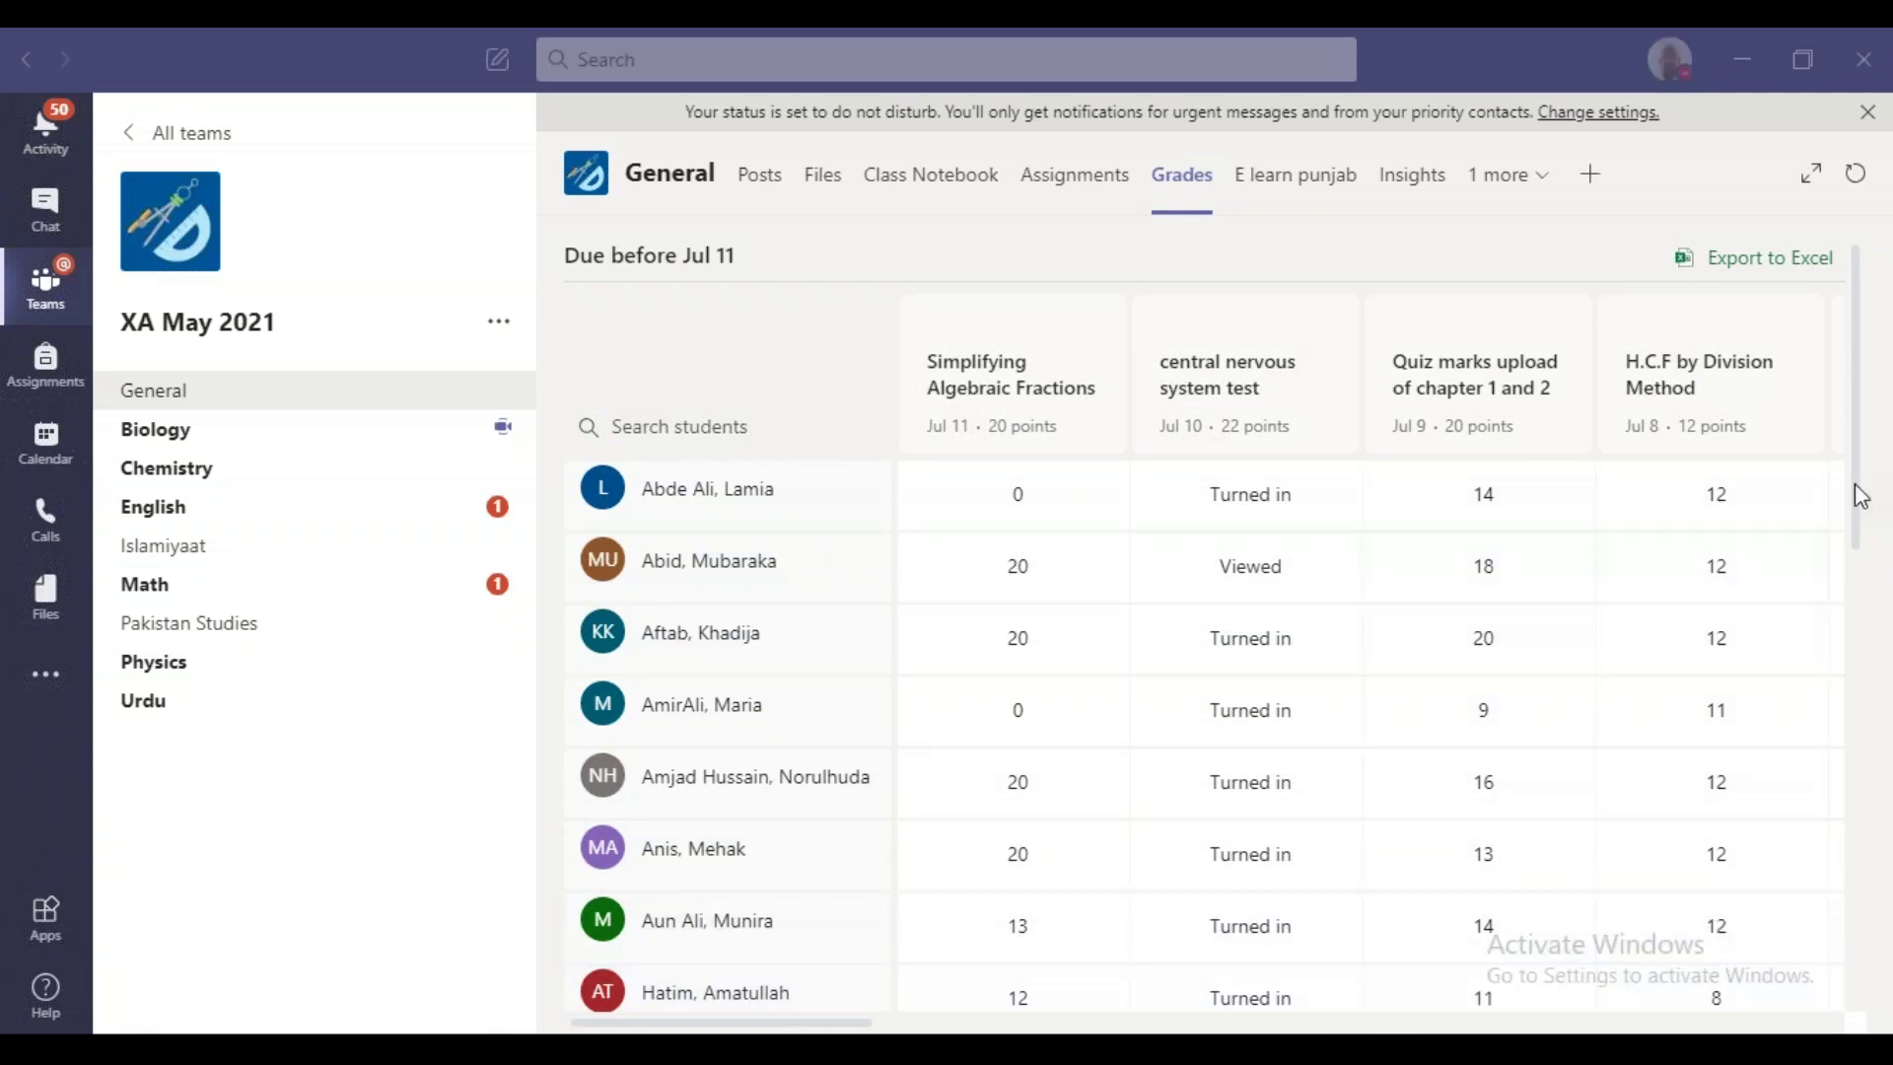
- Open the MindMeister page in the General channel of the Demo1 team
left_click(138, 146)
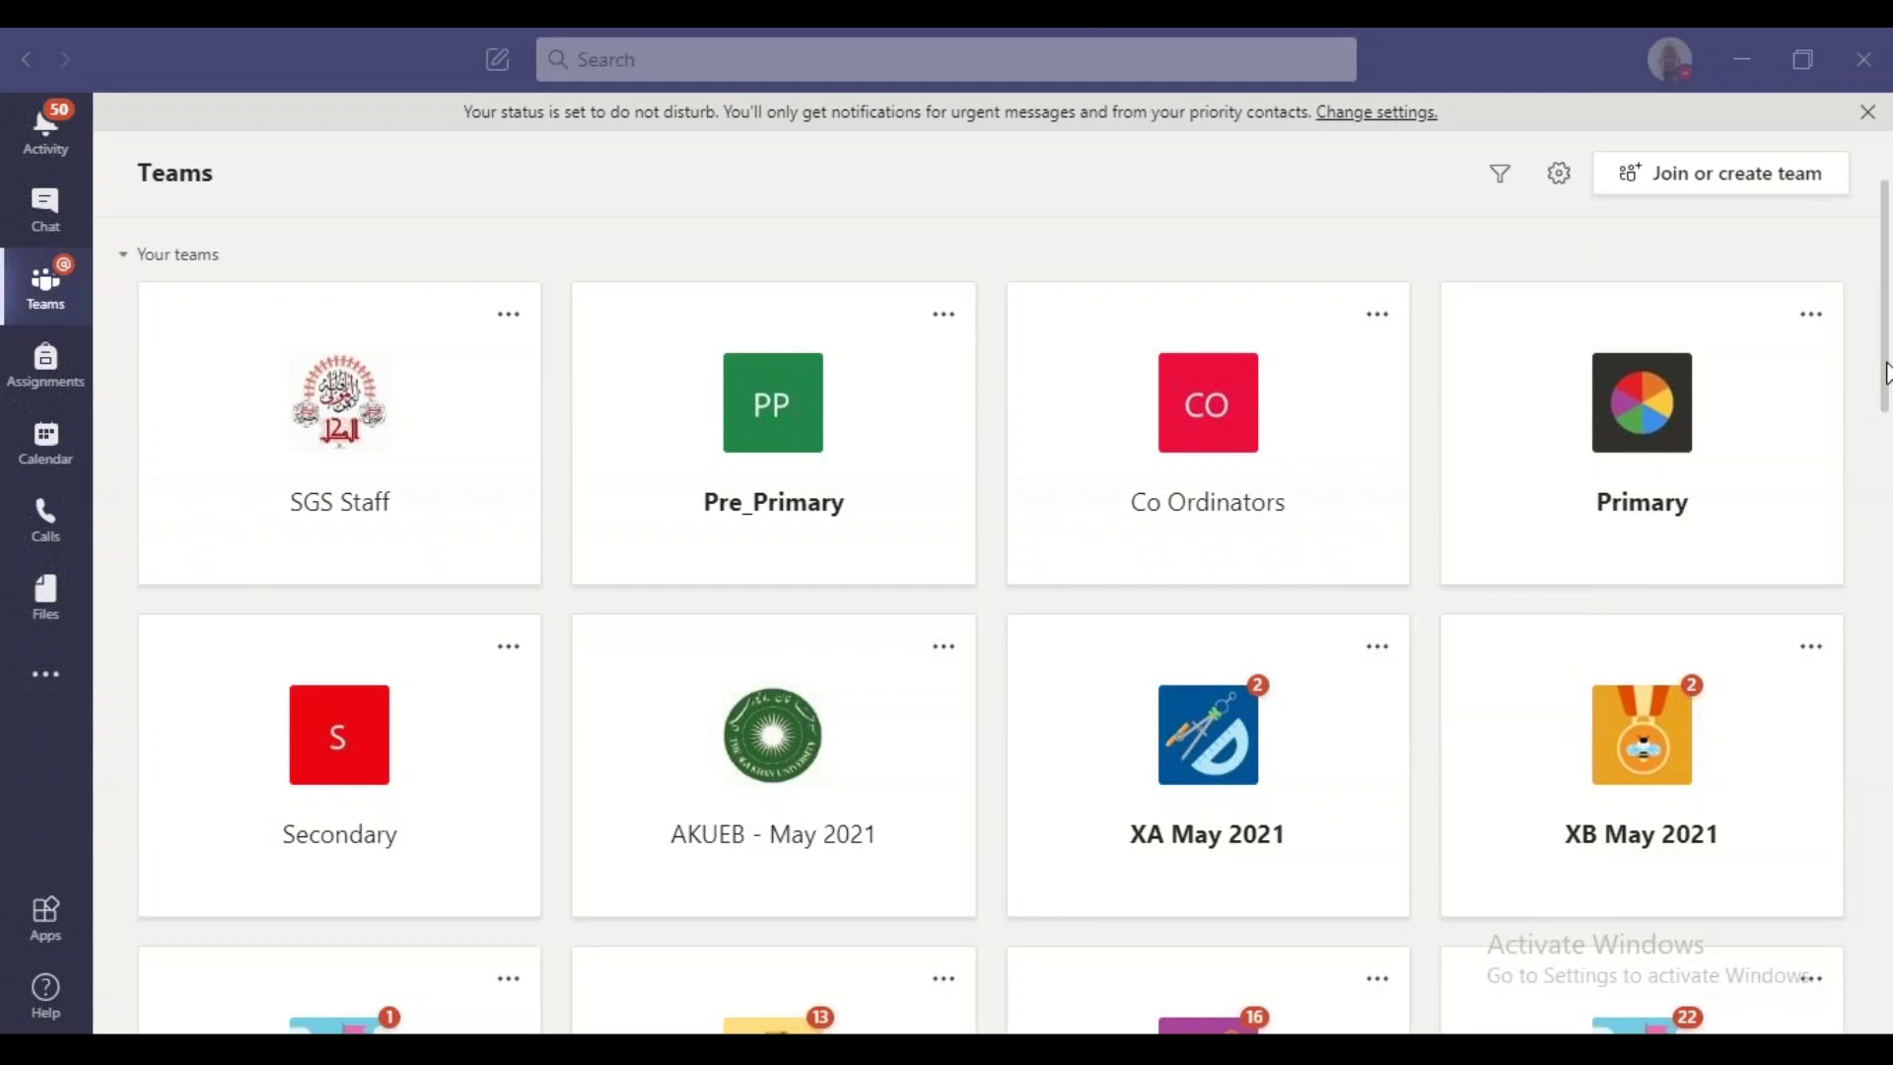
left_click_drag(1885, 373, 1887, 1006)
left_click(1196, 769)
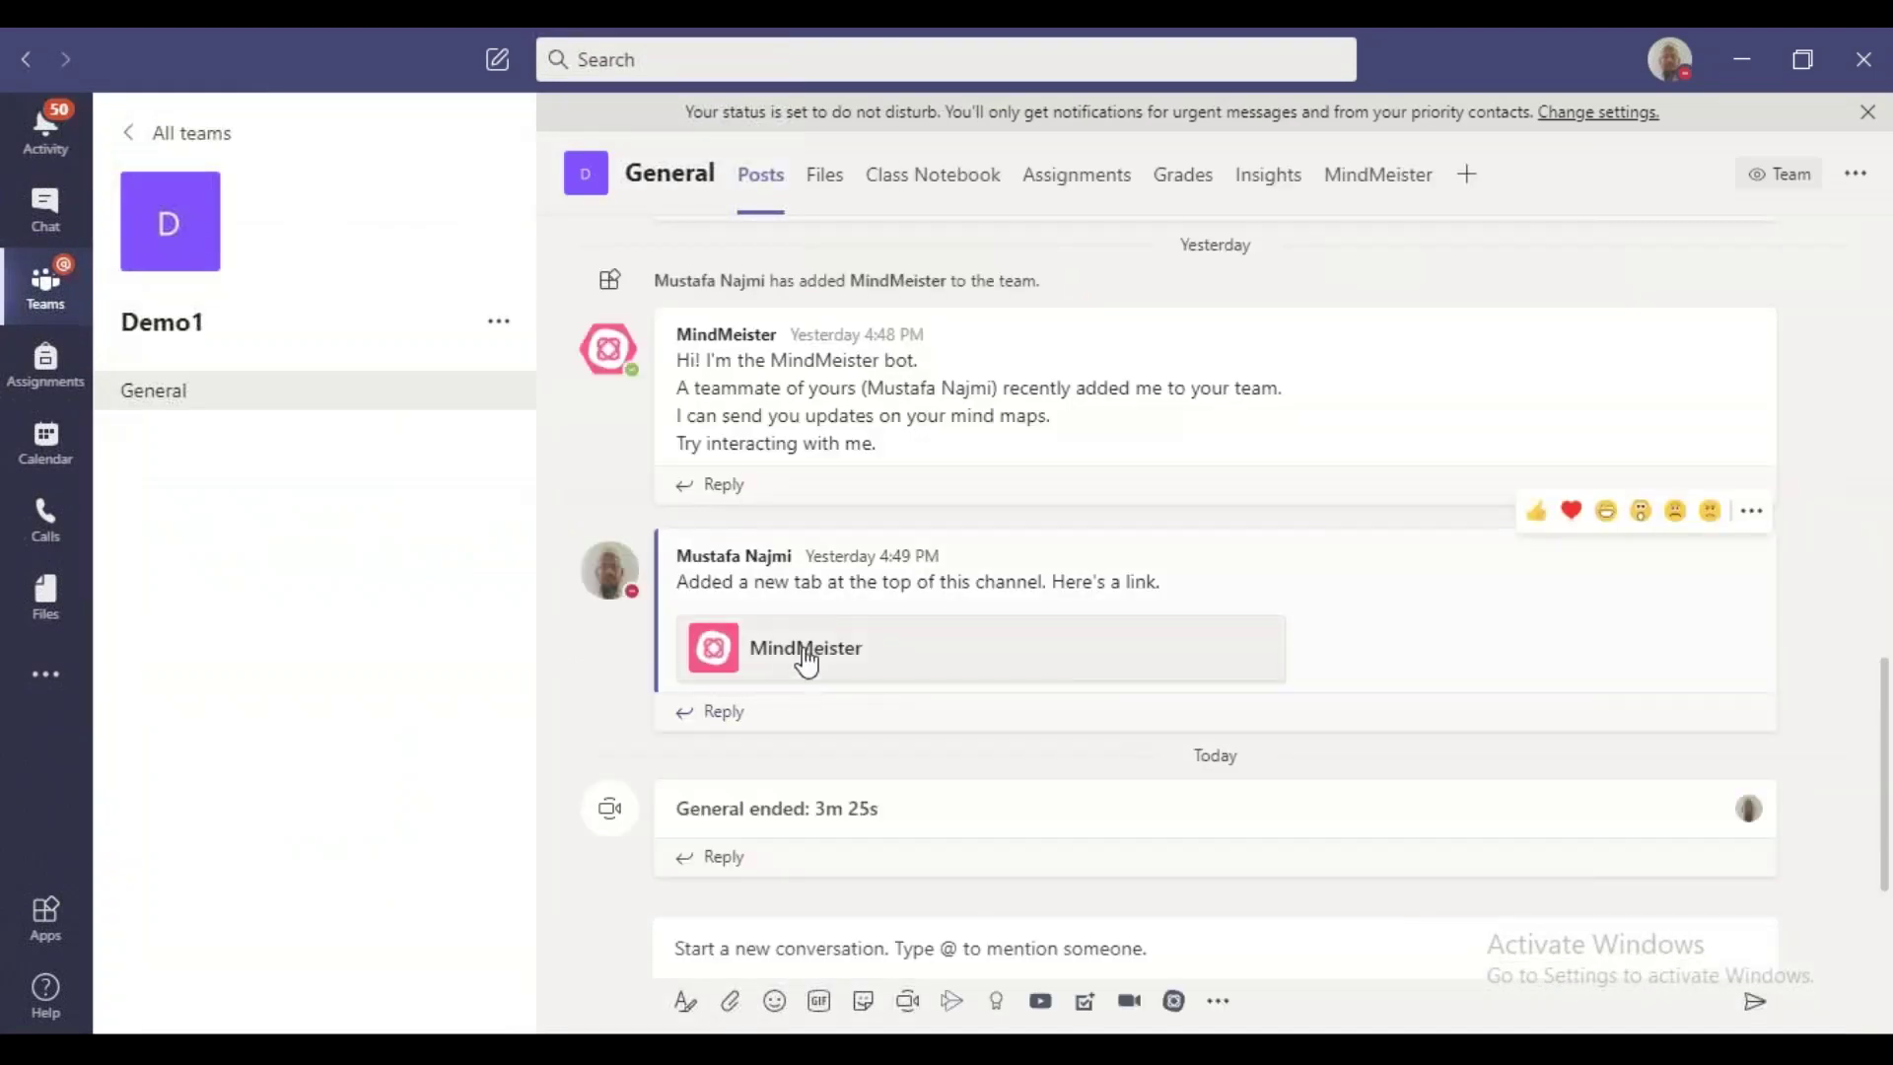
left_click(1370, 183)
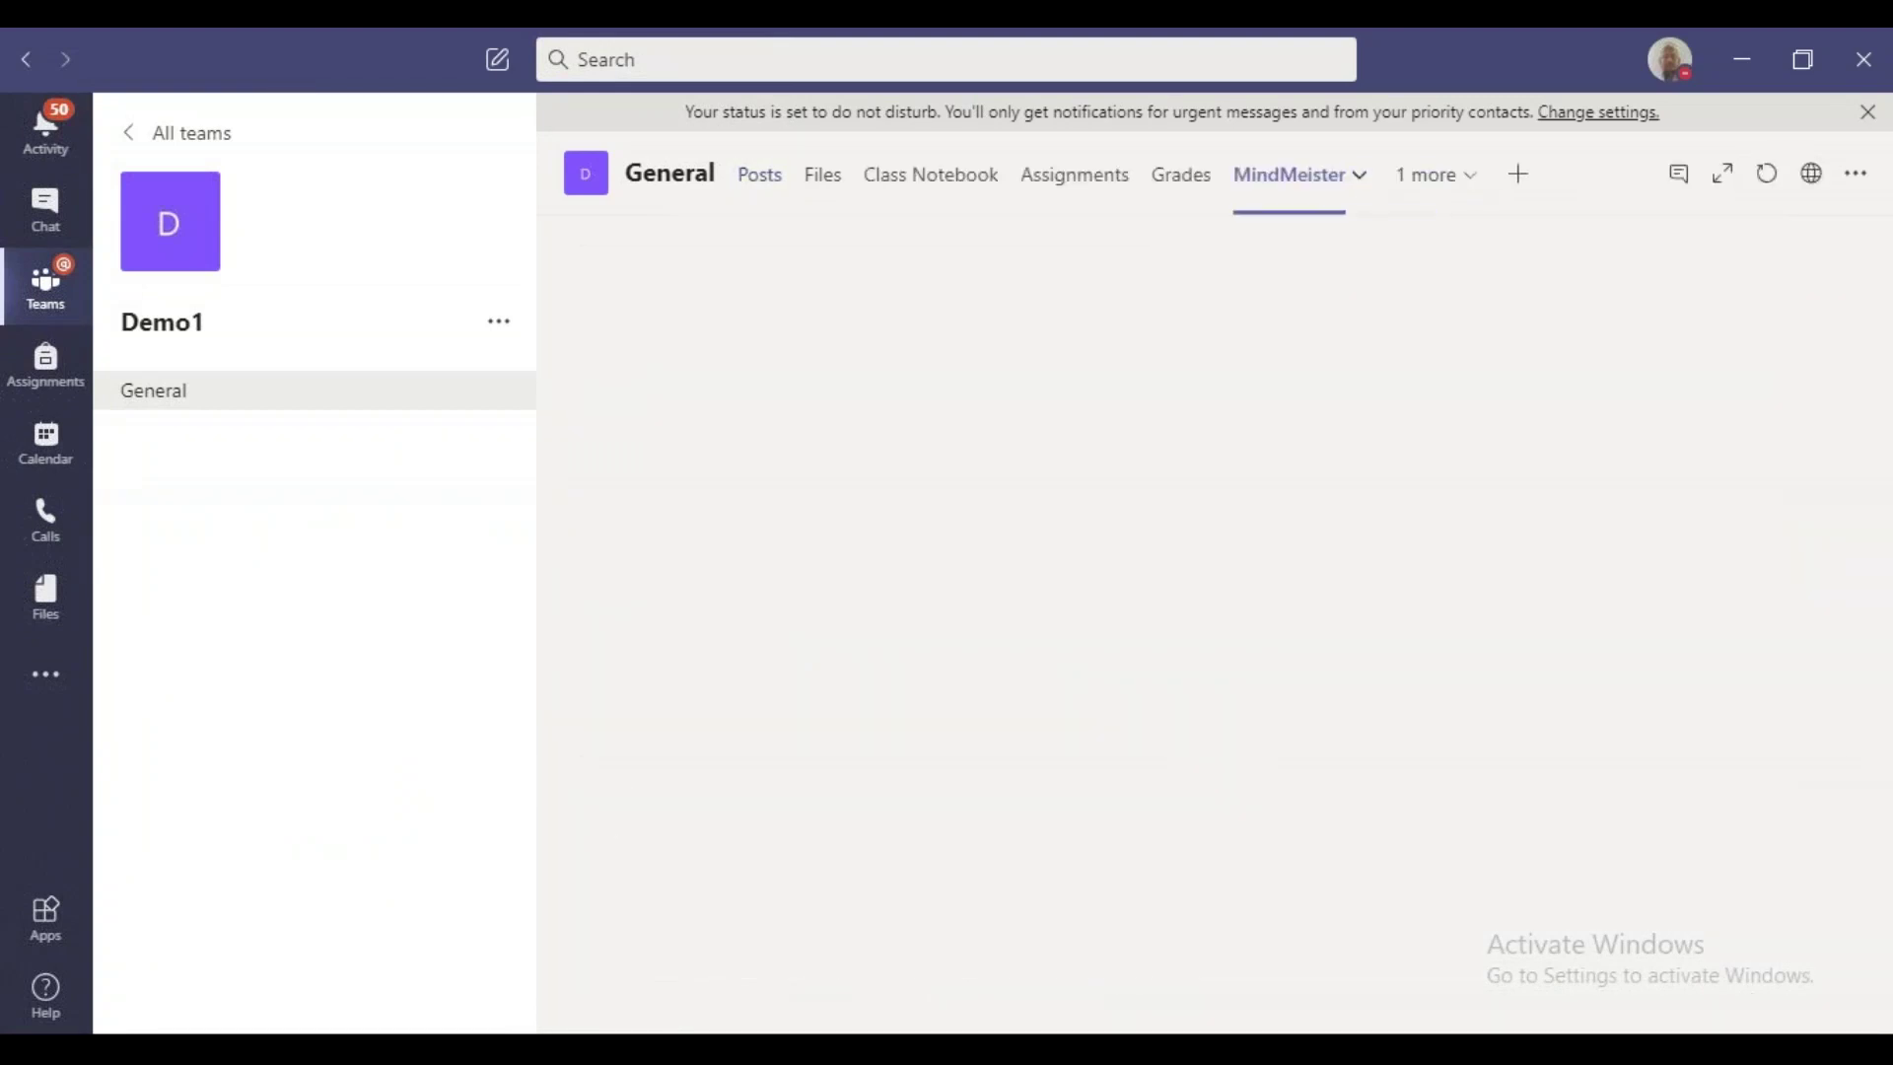